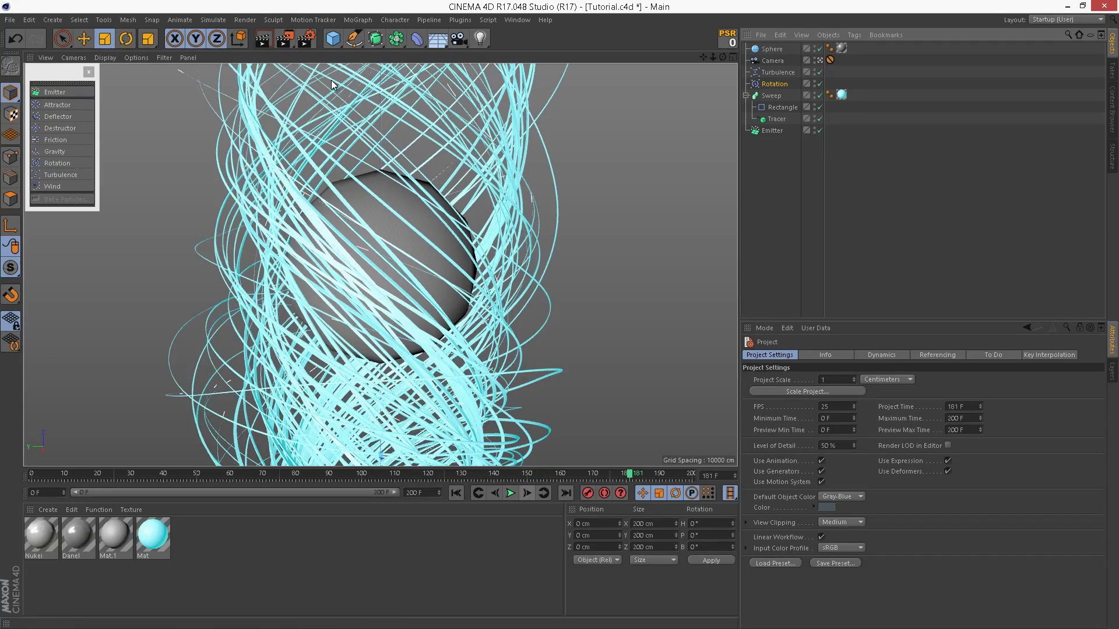
Create a new empty project and close the floating particle tools palette.
left_click(10, 22)
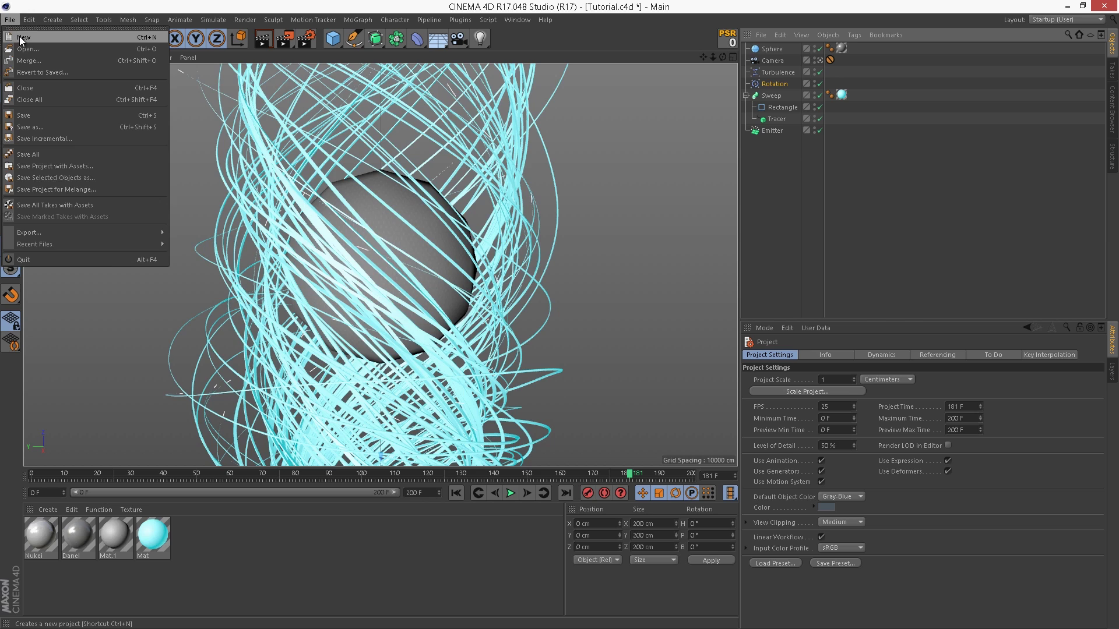
left_click(23, 38)
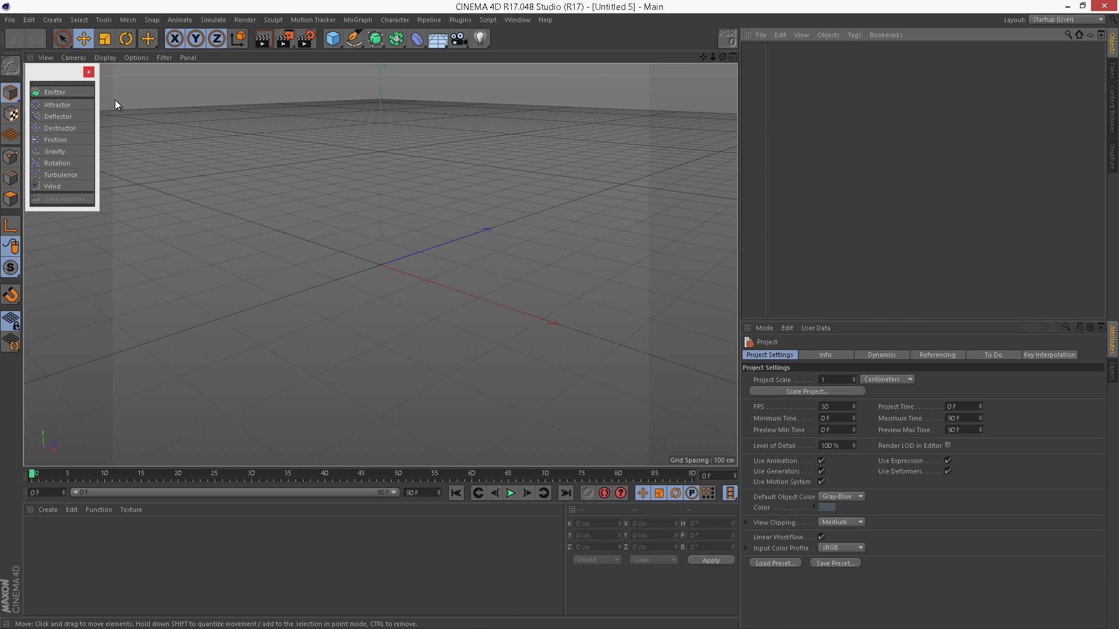
left_click(89, 71)
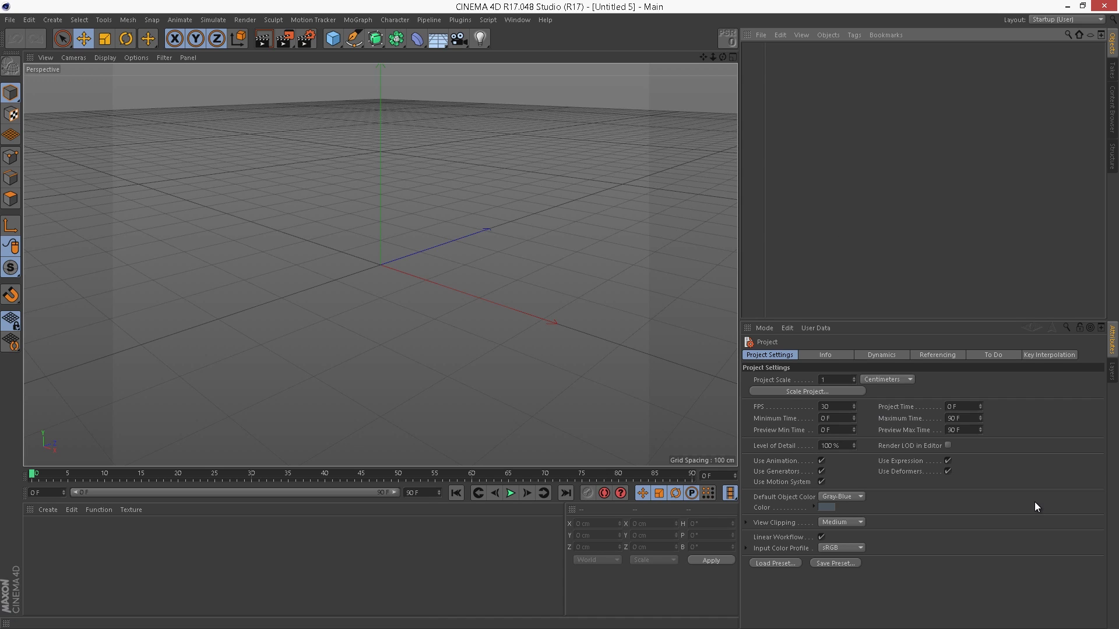
Set the project to 25 FPS with a maximum time of 300 F, and extend the preview range to 300 F.
left_click_drag(837, 403, 746, 386)
type("25")
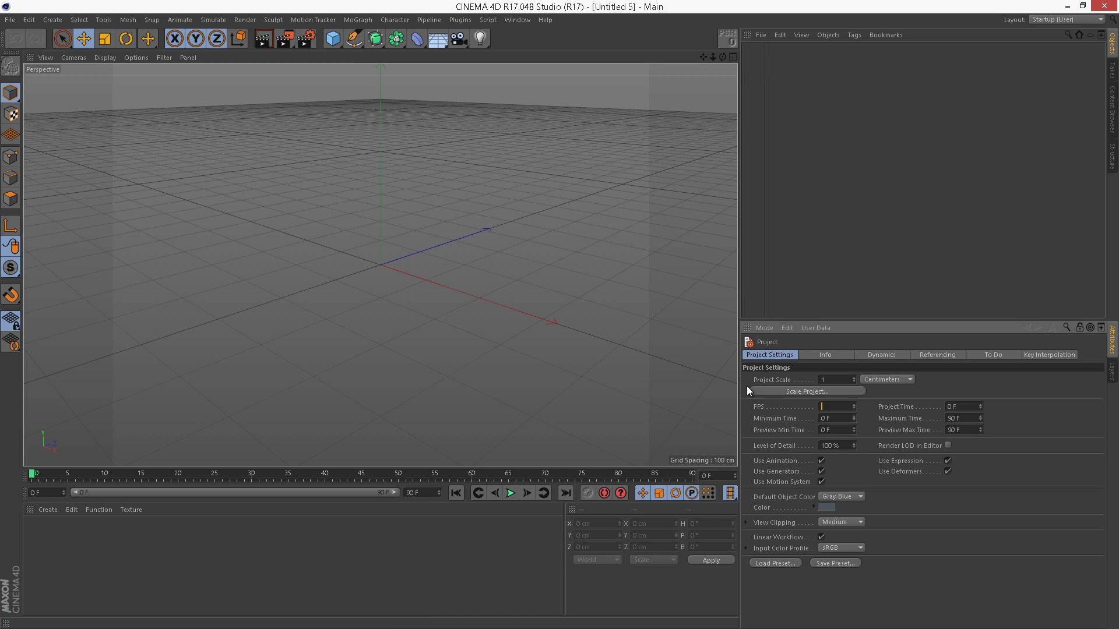
key("Return")
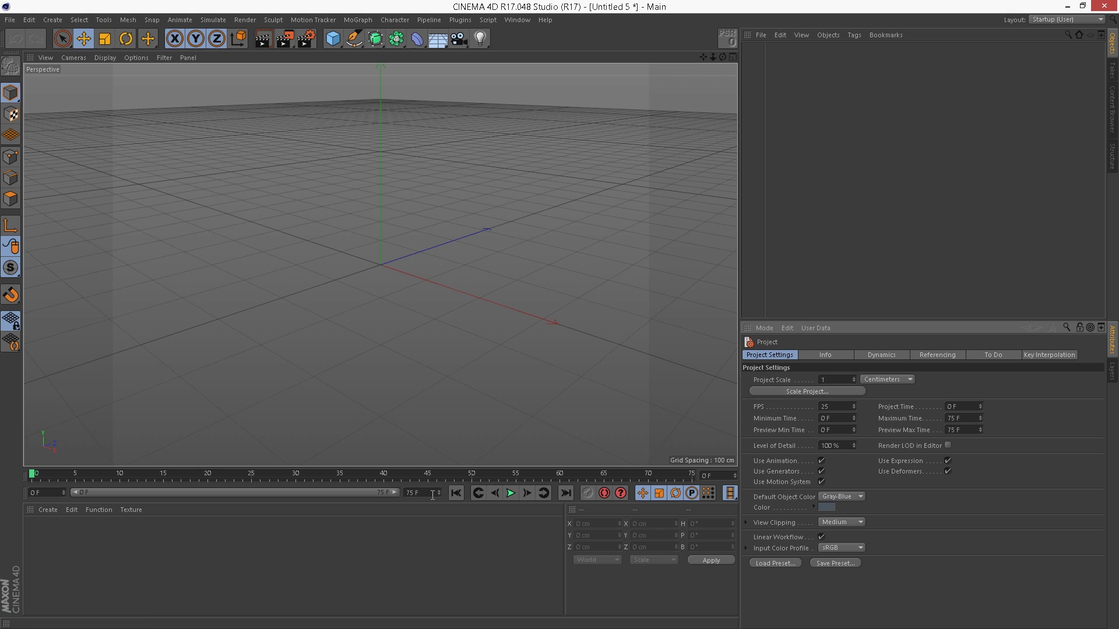
left_click(432, 494)
key("Return")
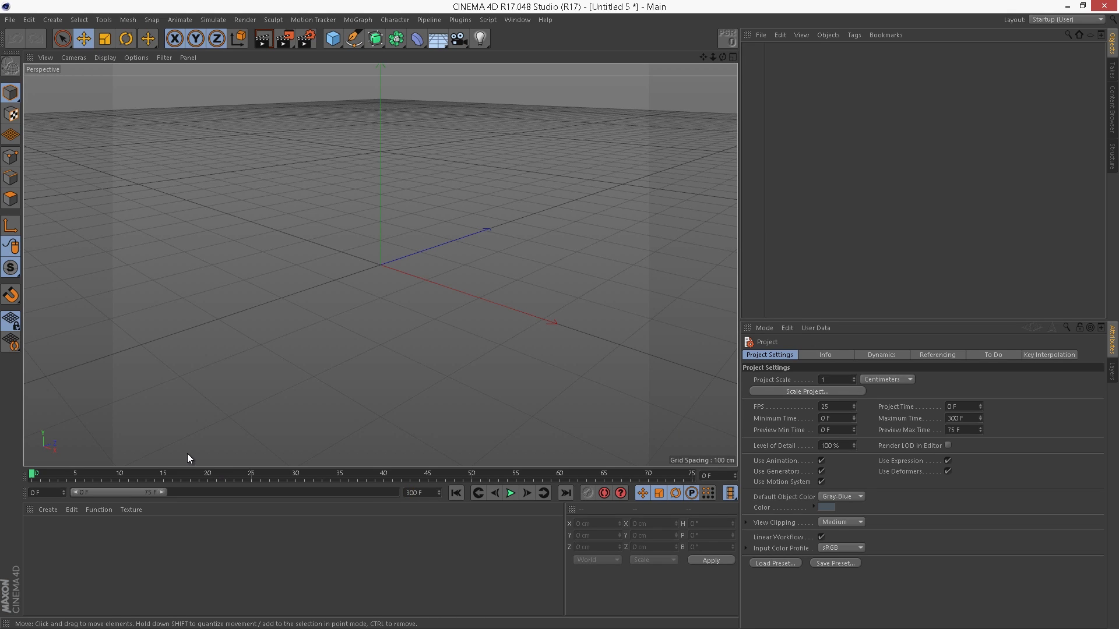
double_click(162, 492)
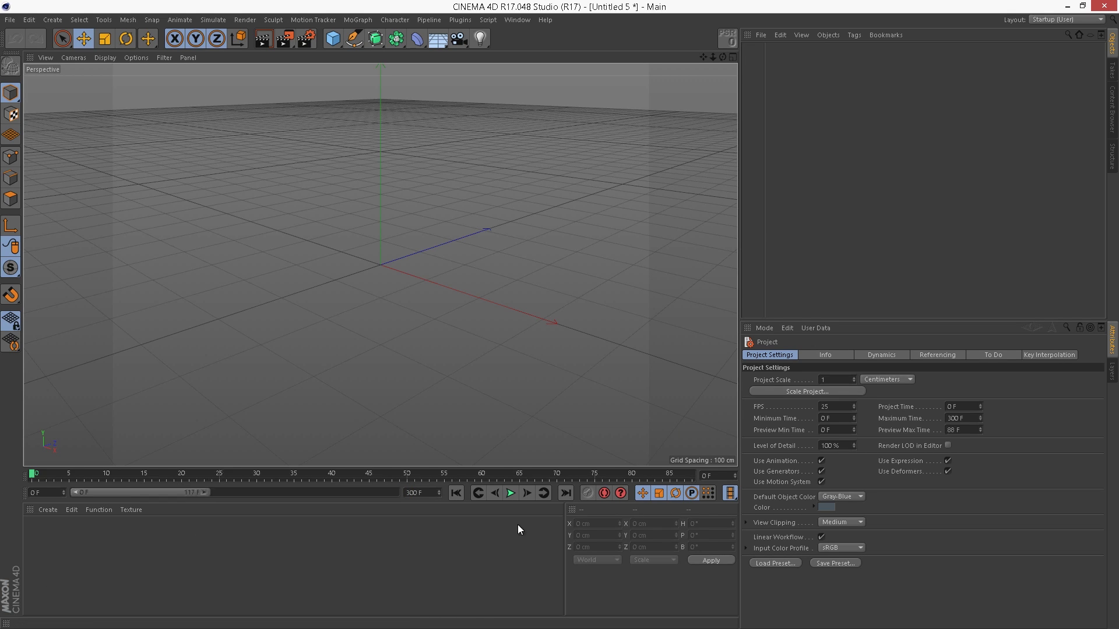
Set the render output to the Film/Video preset HDTV 1080 25.
left_click(304, 41)
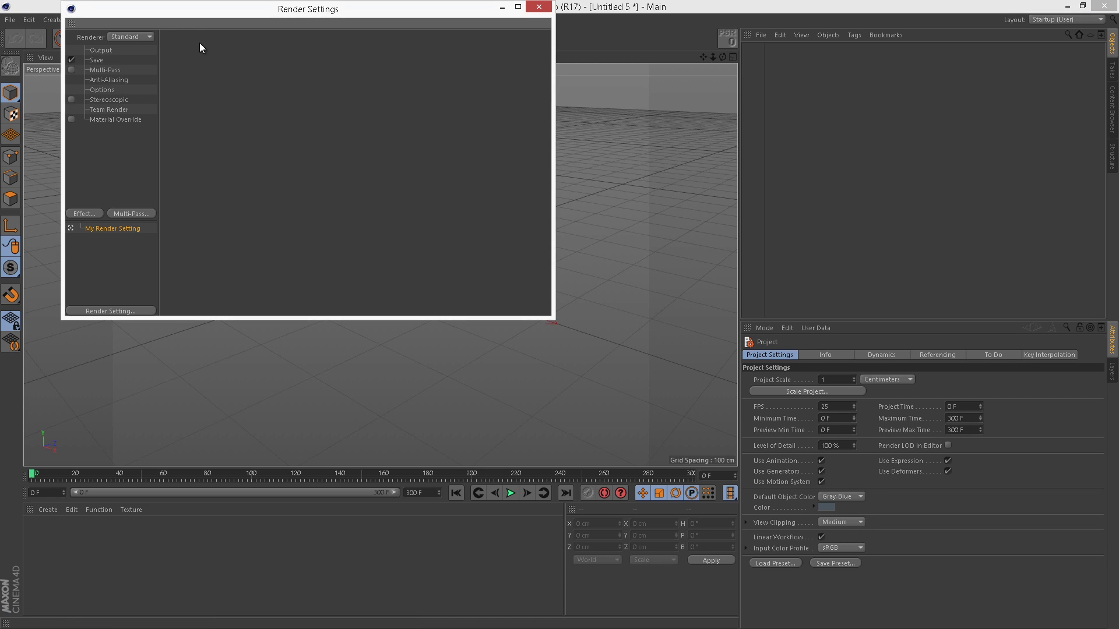
left_click(103, 51)
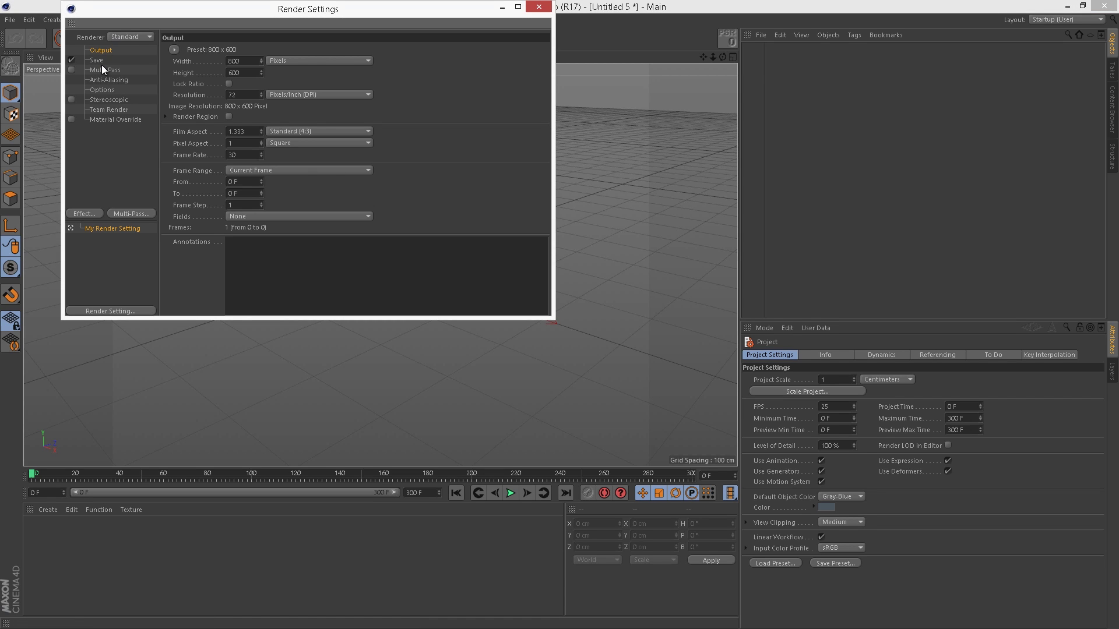
left_click(175, 49)
mouse_move(206, 81)
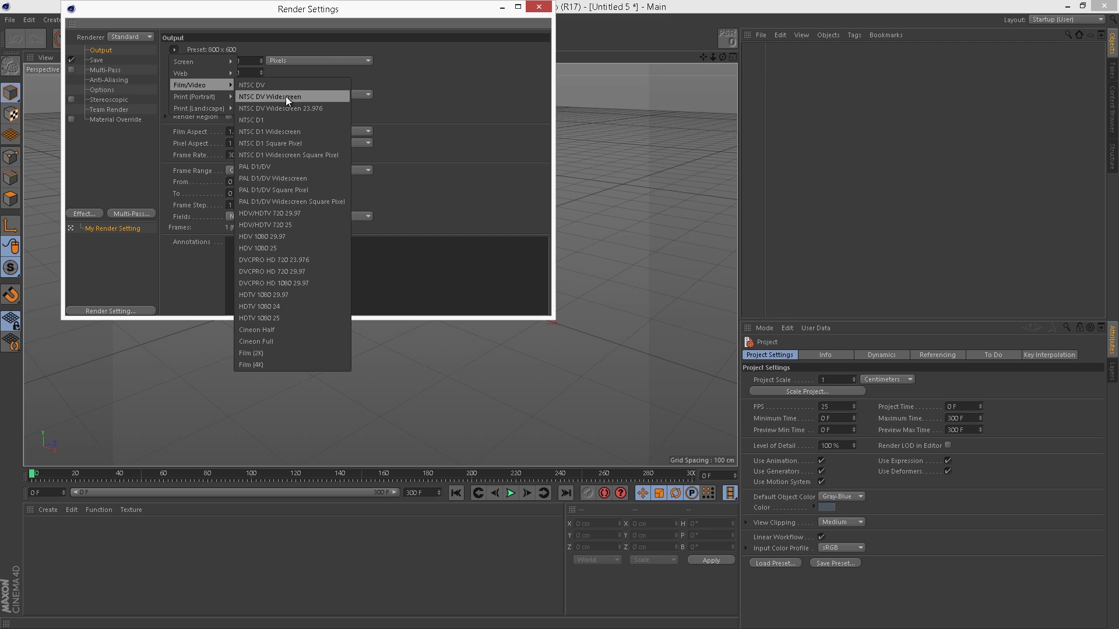
left_click(282, 318)
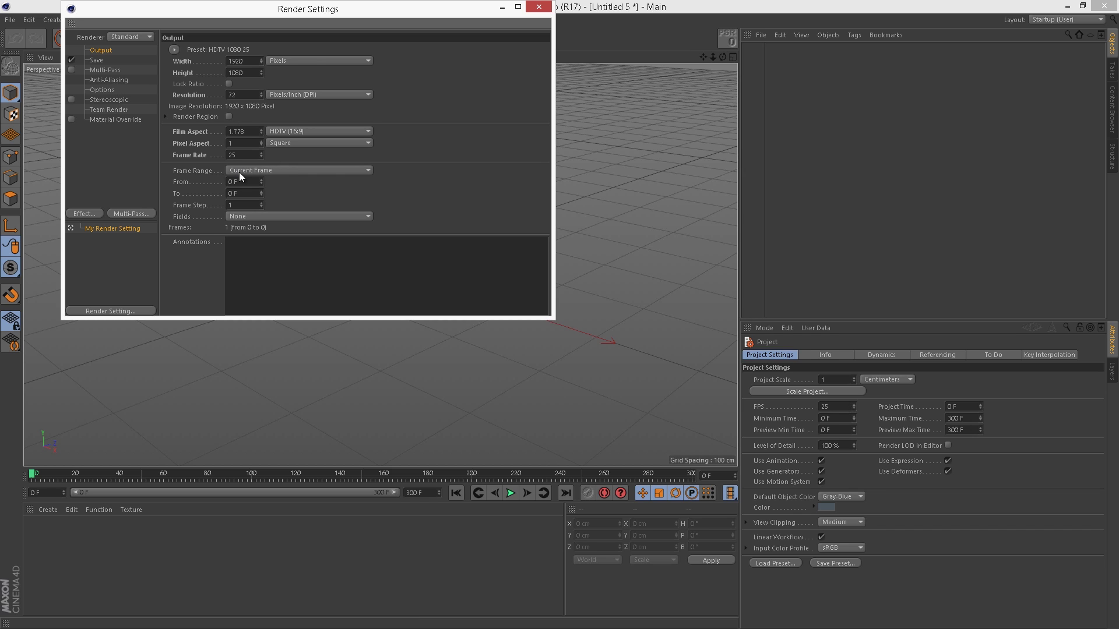
Set the render save format to PNG, disable saving of the rendered image, and close the render settings.
left_click(96, 61)
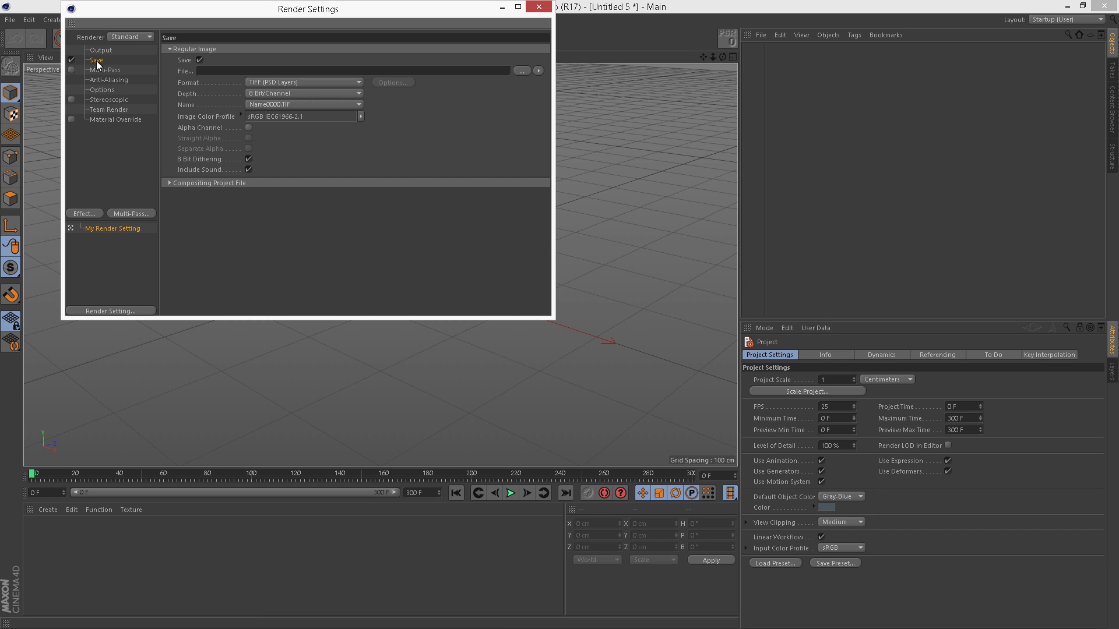
left_click(244, 85)
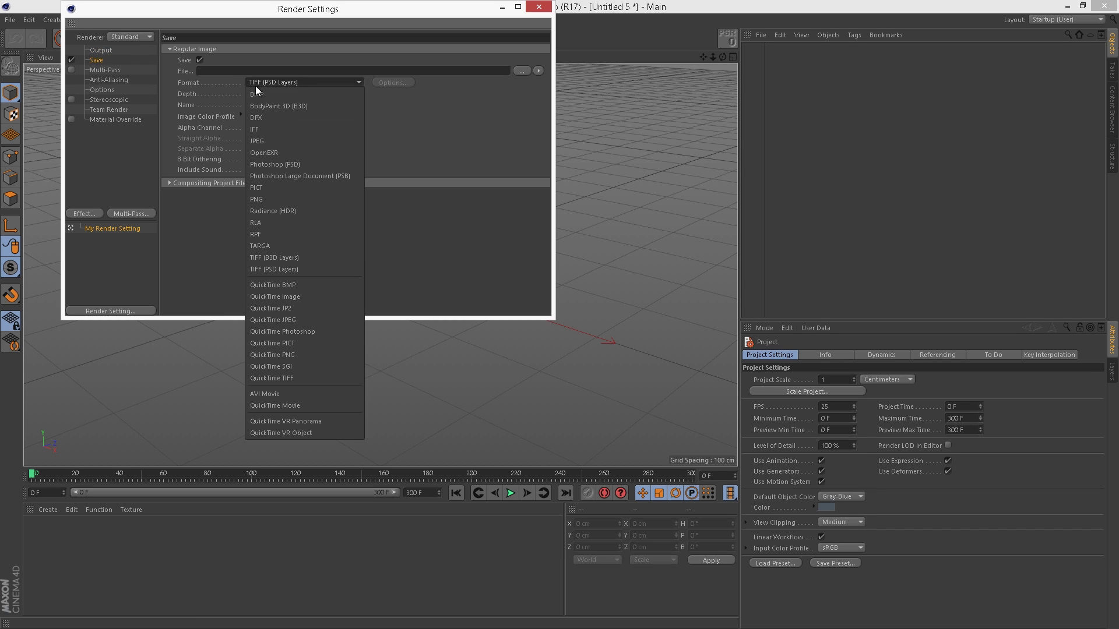
left_click(297, 202)
left_click(70, 58)
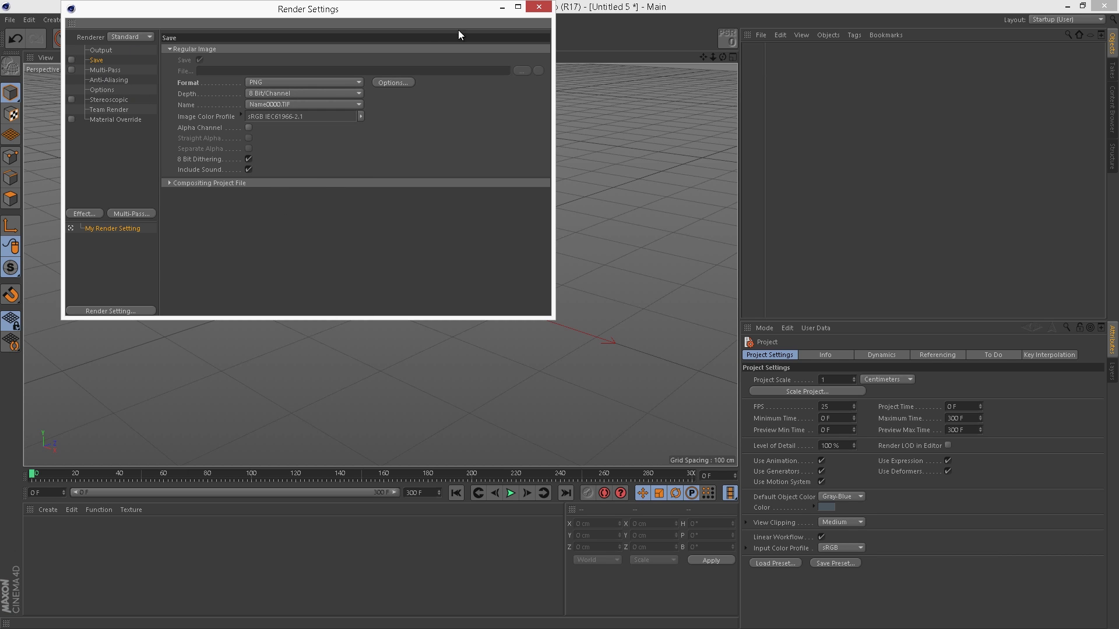
left_click(539, 7)
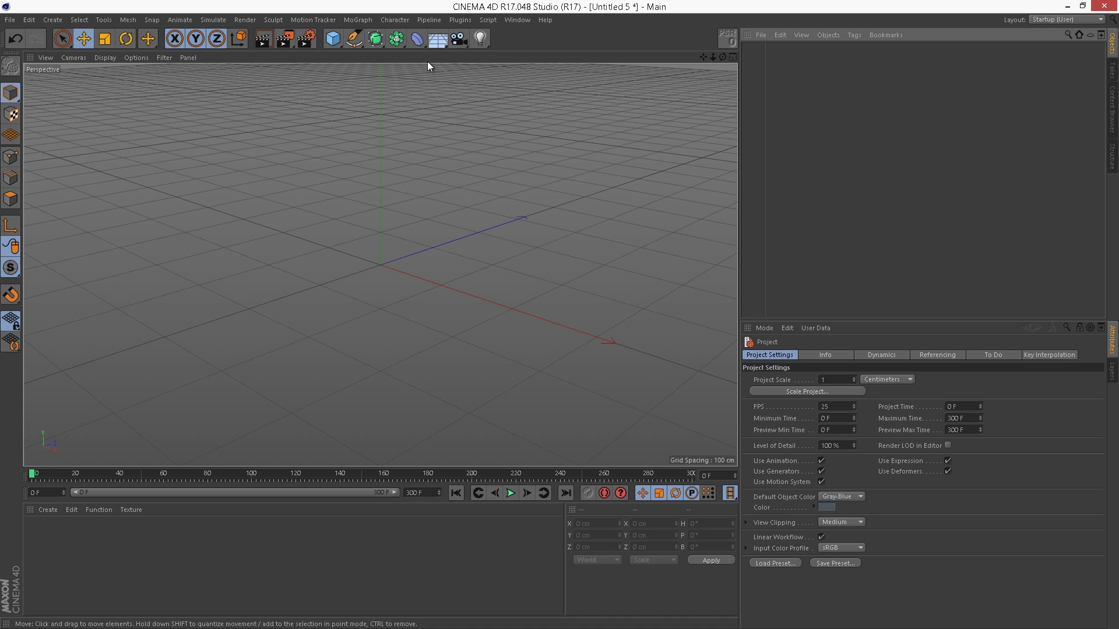
left_click(270, 19)
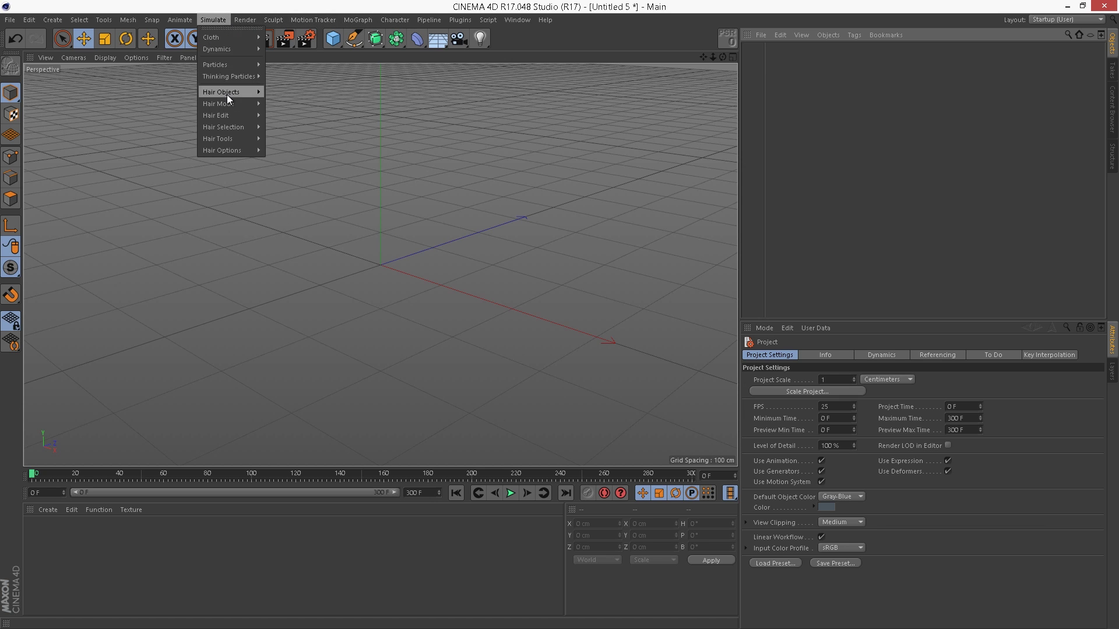
mouse_move(226, 65)
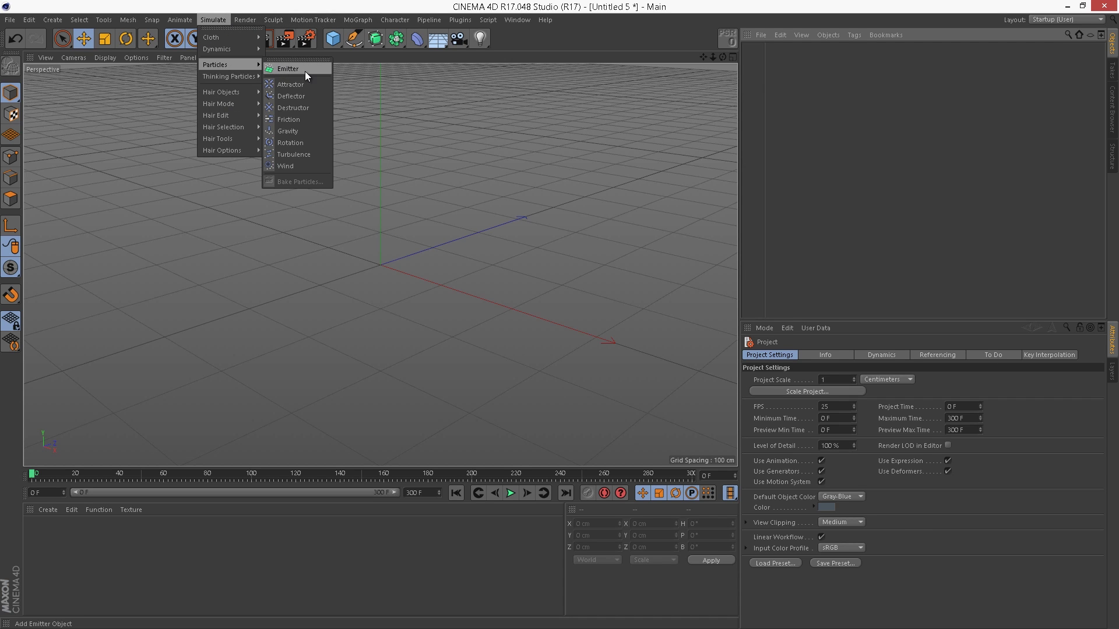
left_click(389, 7)
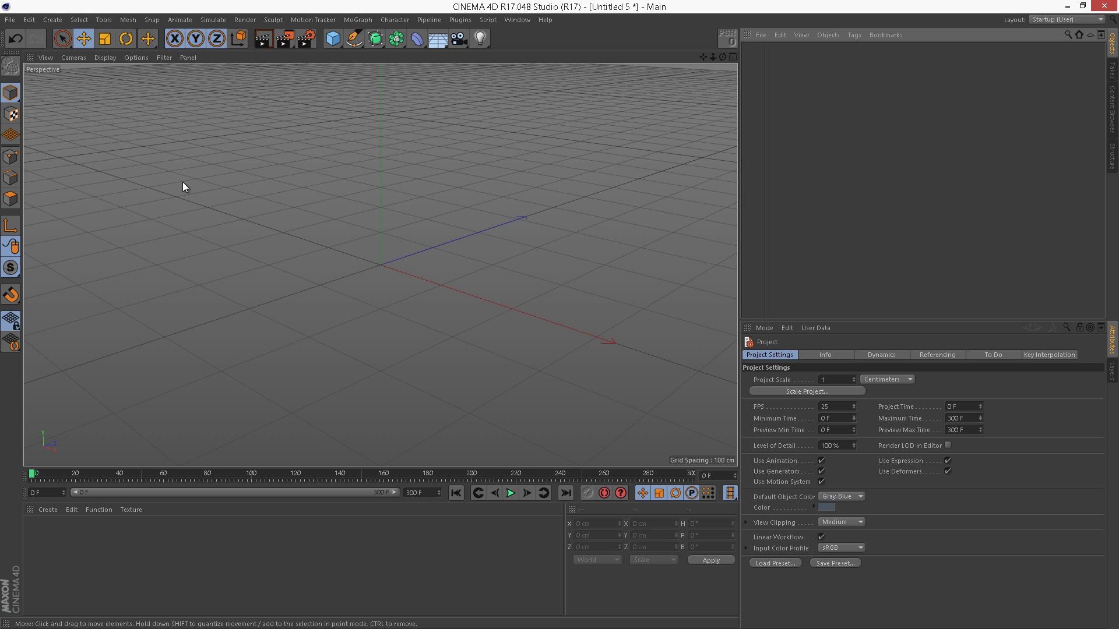
Add a particle Emitter object to the scene using a command search for "em".
key("shift+c")
type("em")
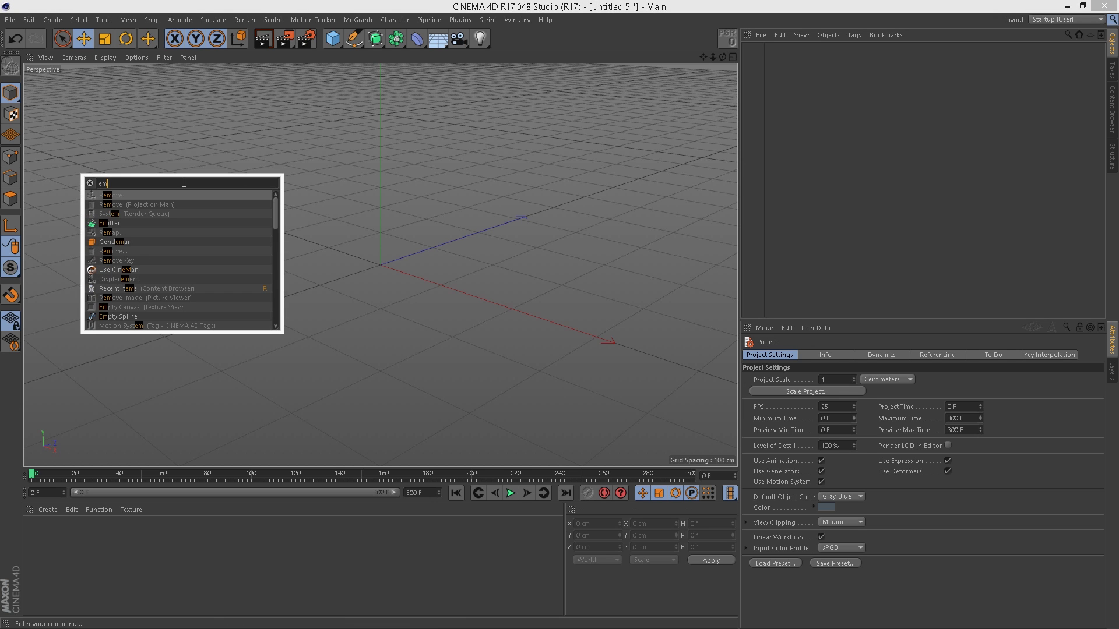
left_click(123, 224)
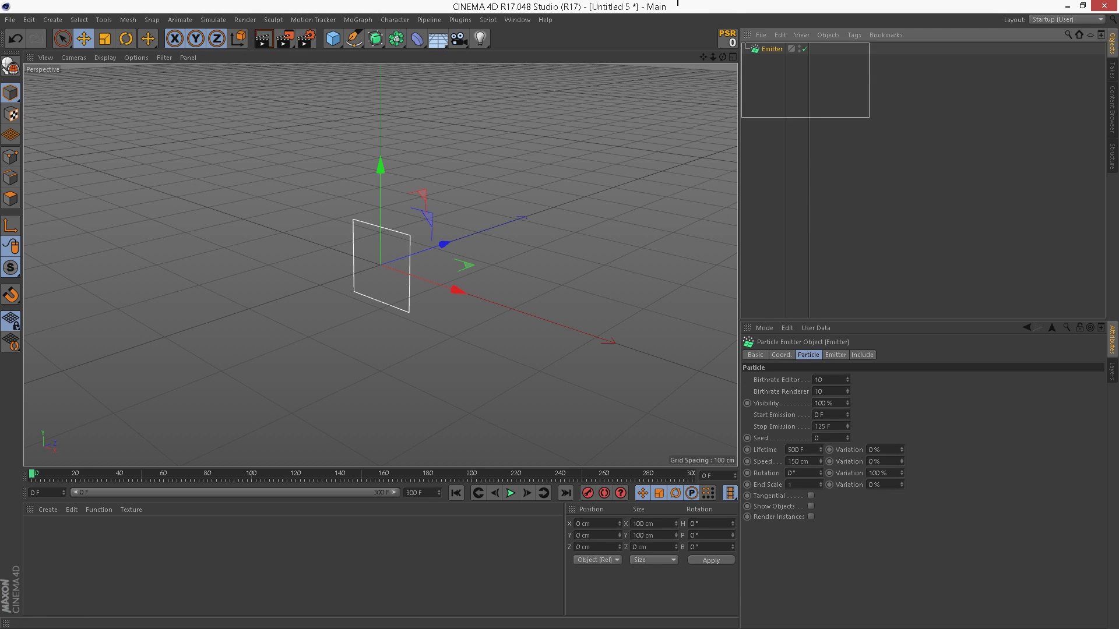
Preview the particle emission and rotate the emitter to a pitch of 90° so it emits upward.
left_click(510, 494)
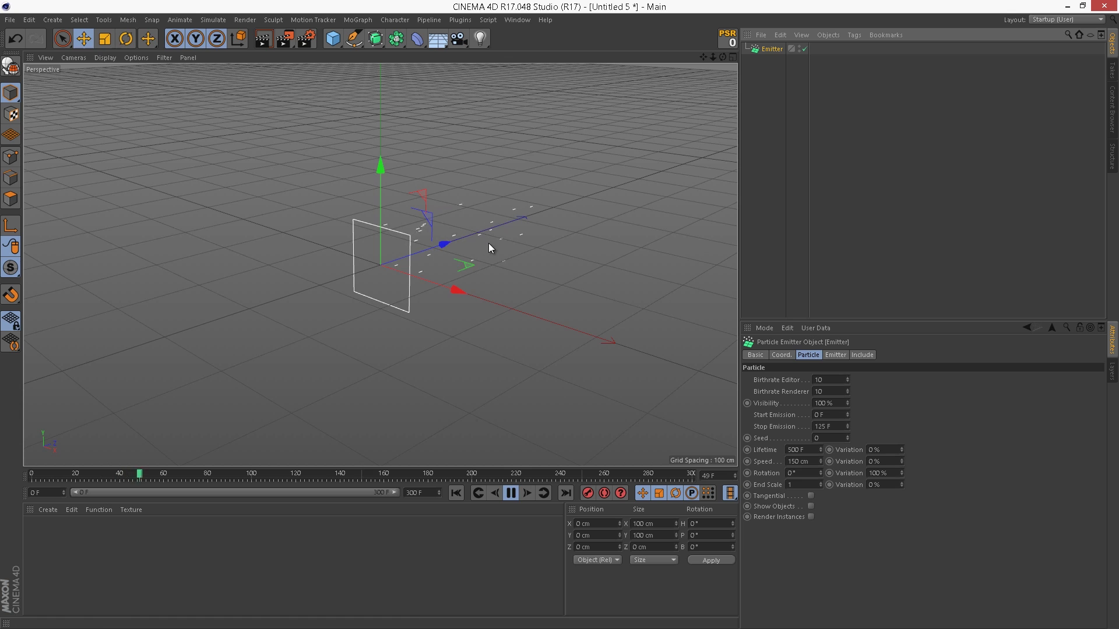
key("F7")
key("r")
left_click_drag(355, 222, 324, 343)
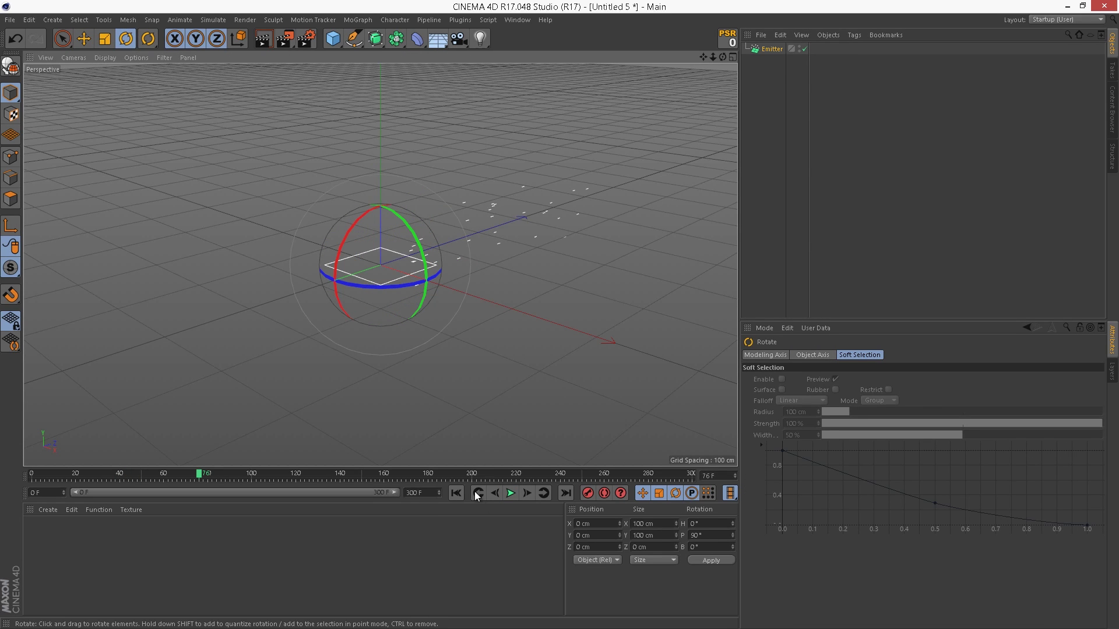
left_click(515, 497)
left_click_drag(456, 275, 349, 268, "alt")
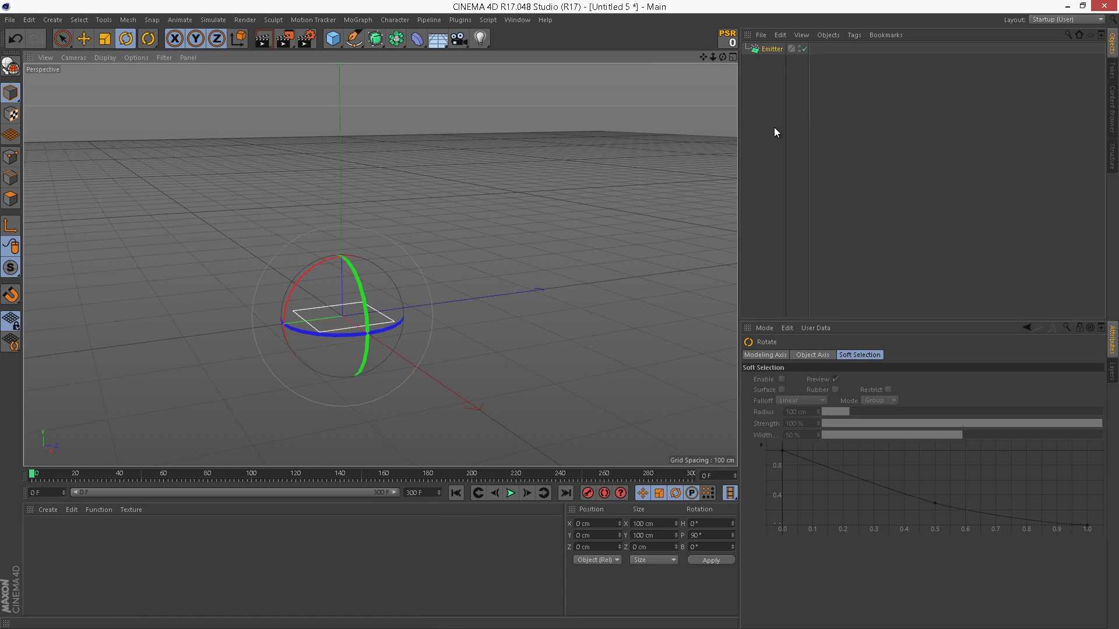
Add a Tracer object linked to the emitter so that it traces the particle paths.
key("shift+c")
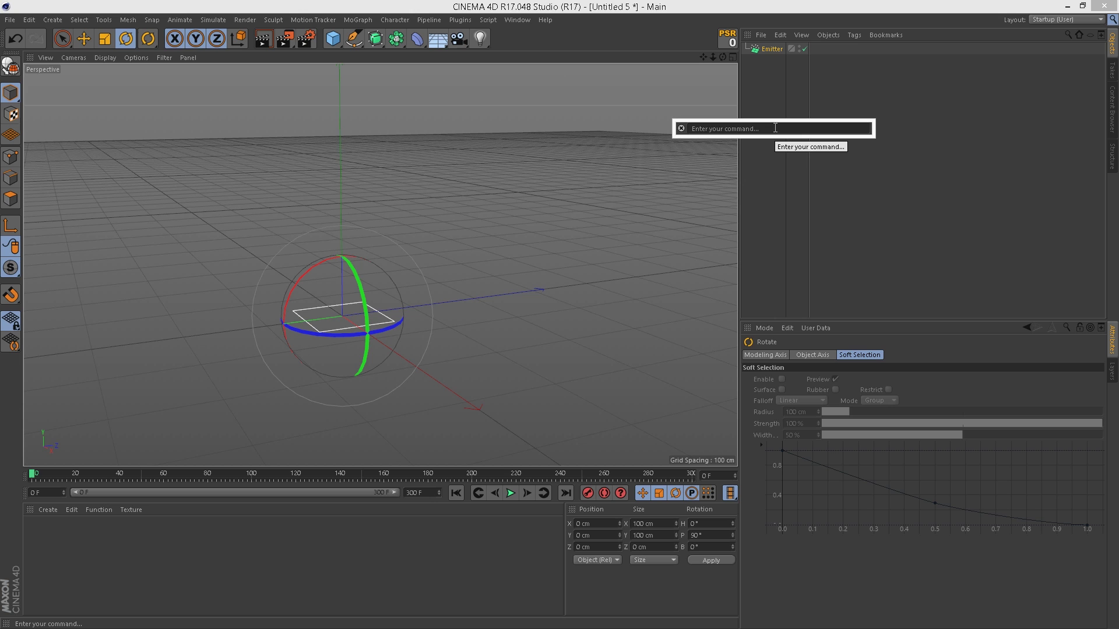
type("tr")
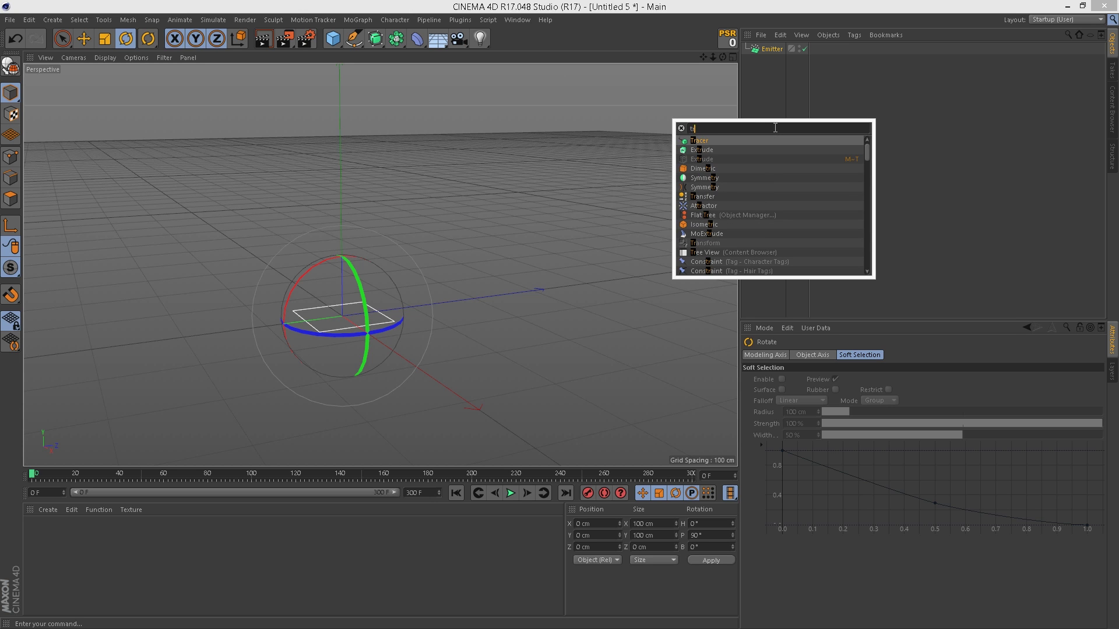
left_click(717, 138)
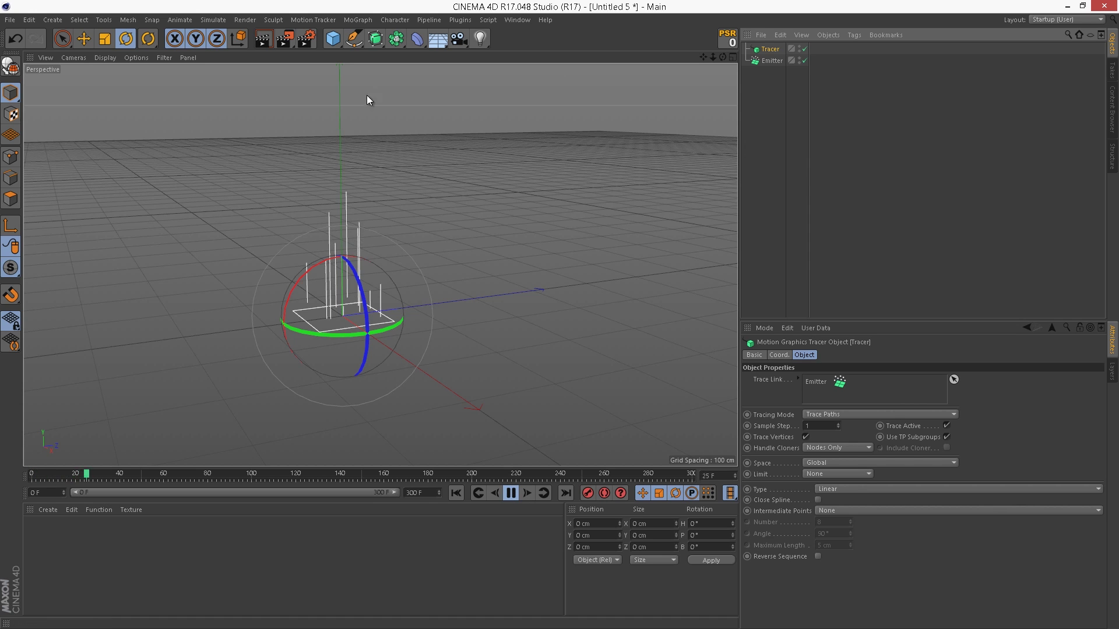
Add a Rectangle spline and set its width and height to 1 cm each.
left_click(353, 39)
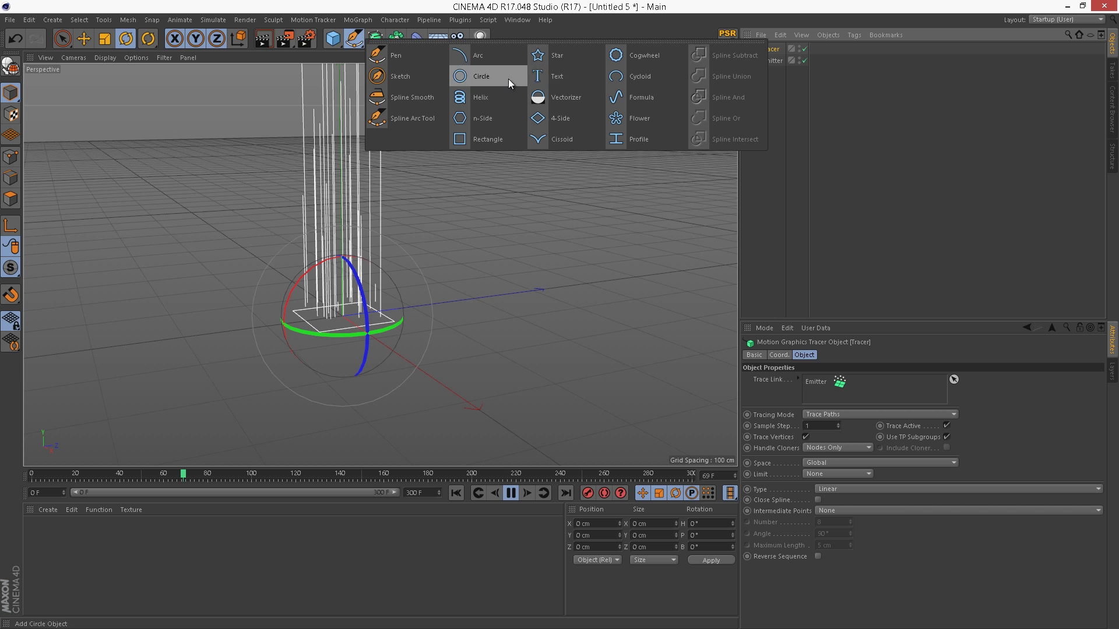
left_click(482, 135)
left_click_drag(840, 380, 603, 338)
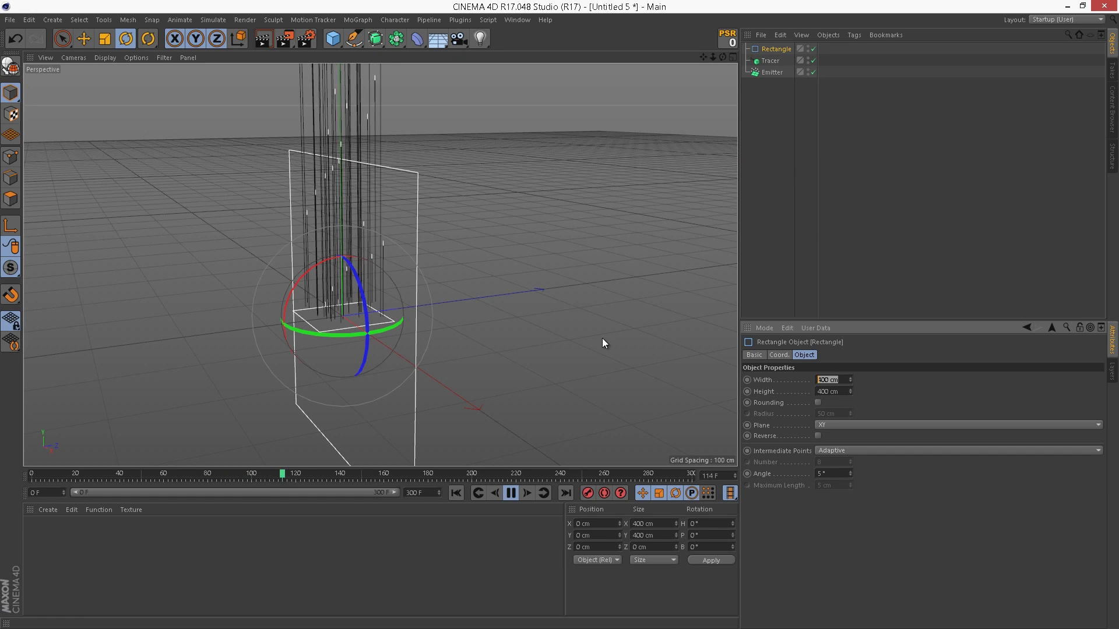
type("1")
key("Return")
left_click(833, 391)
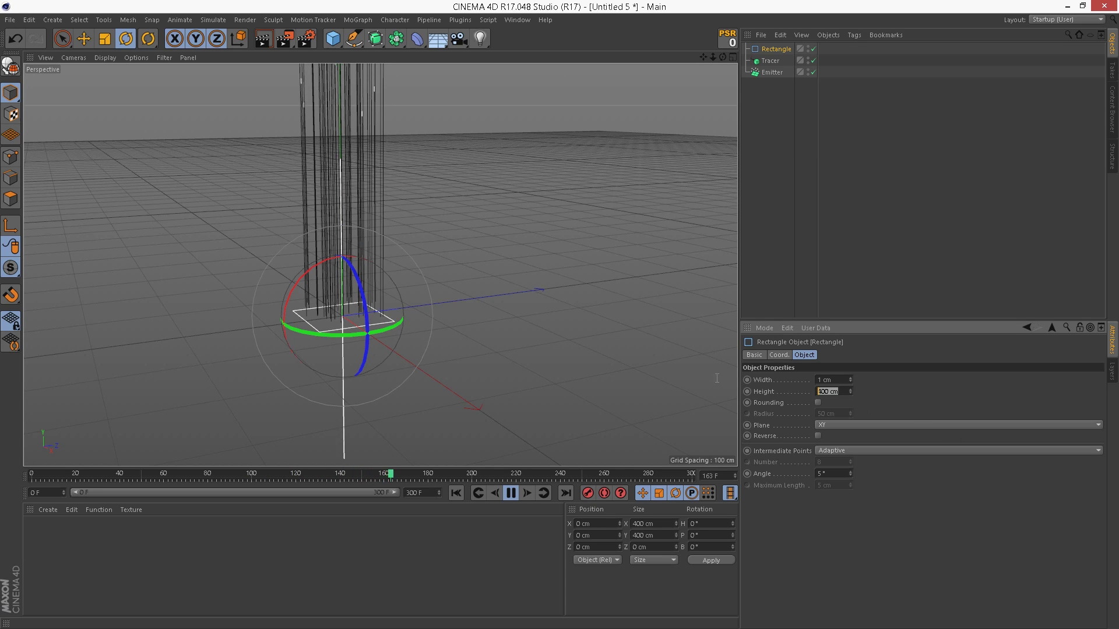
type("1")
key("Return")
Add a Sweep object and make the Rectangle and the Tracer its children, with the Rectangle first.
left_click(834, 90)
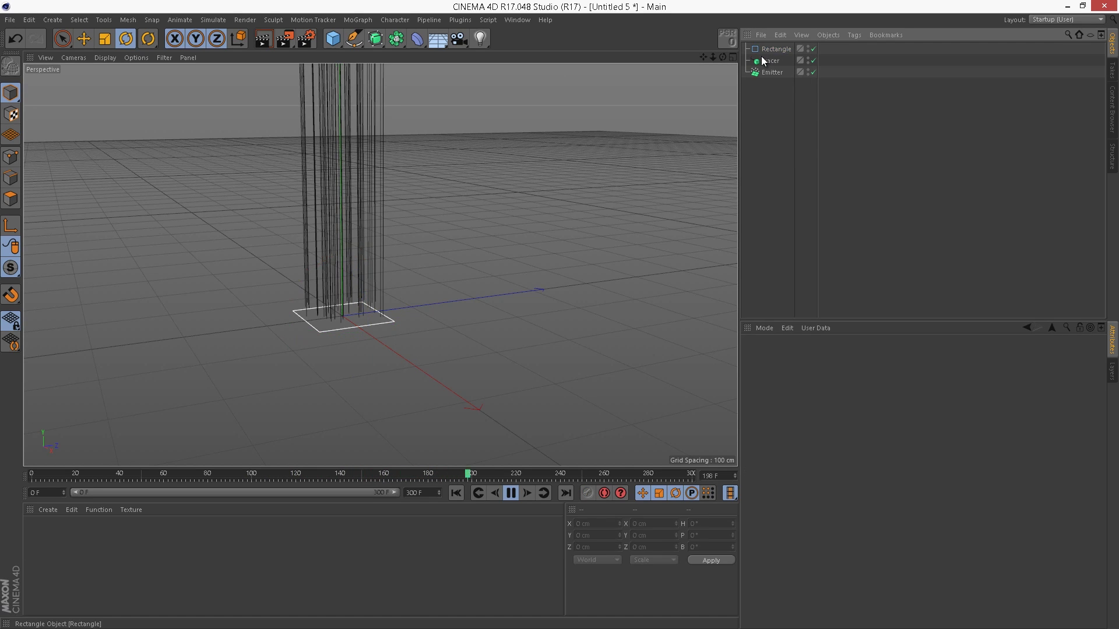
left_click(768, 60)
left_click(770, 50, "ctrl")
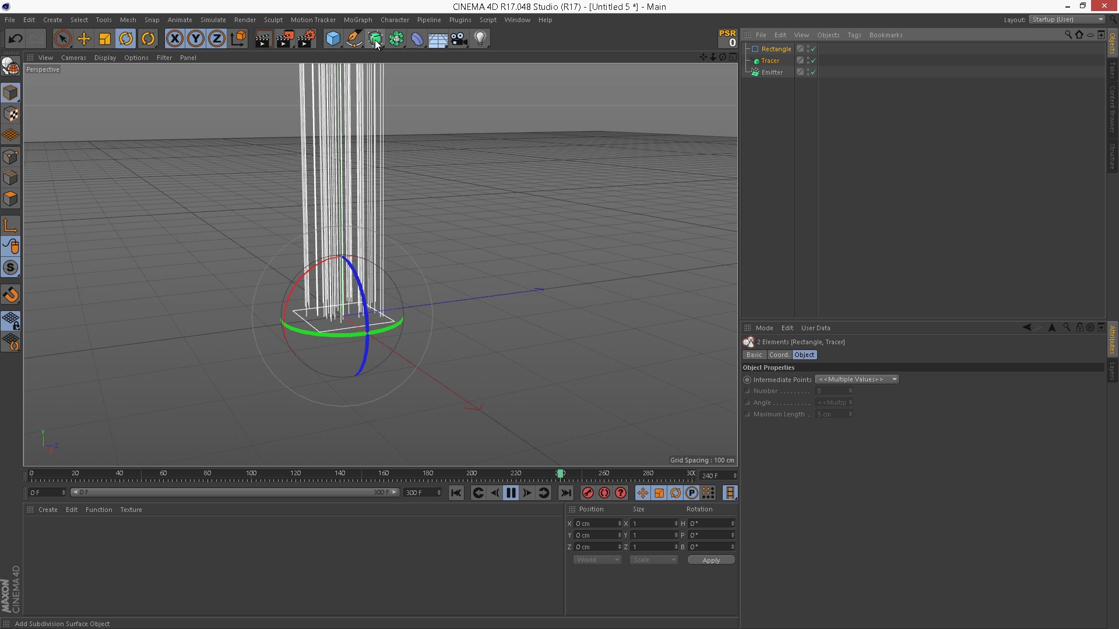
left_click_drag(376, 40, 424, 97)
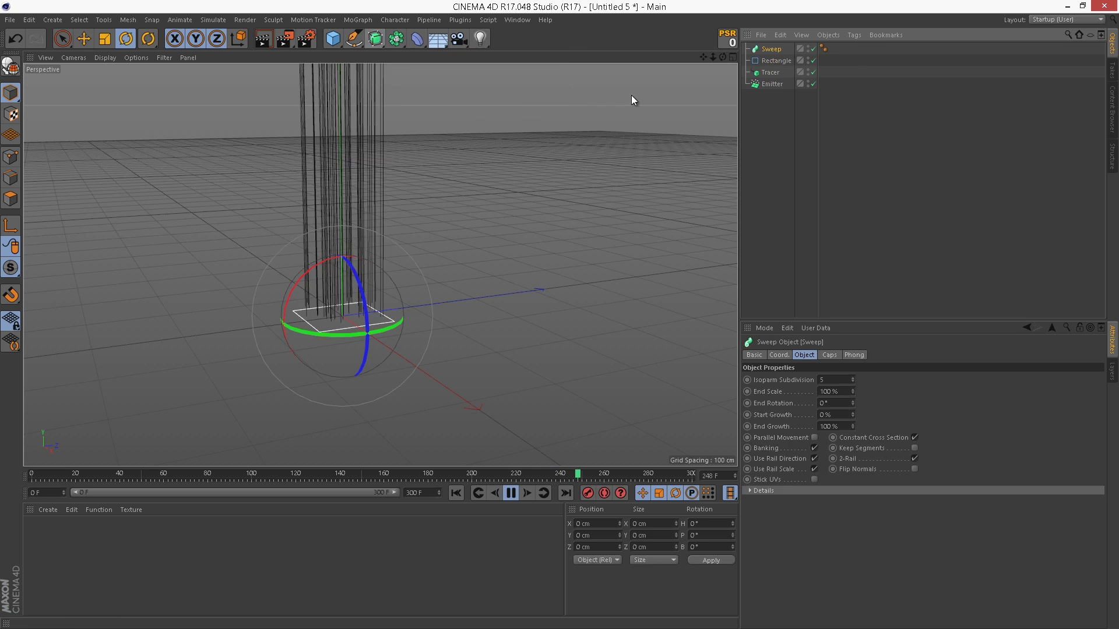
left_click(769, 60)
left_click(769, 72, "ctrl")
left_click_drag(774, 54, 775, 52)
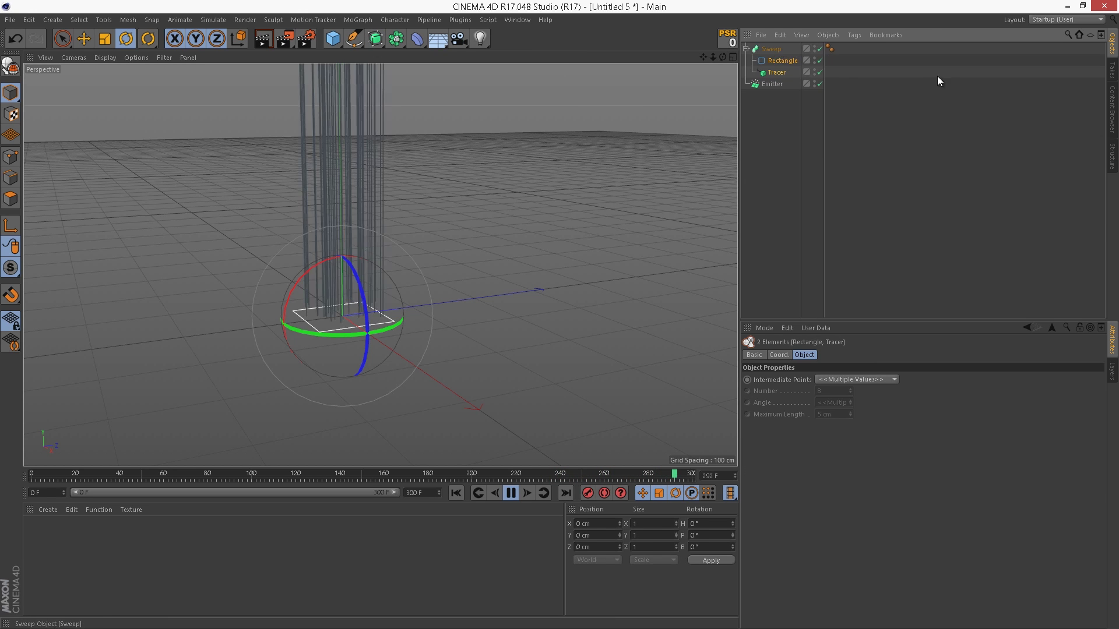
Stop the playback and render a preview of the swept particle trails in the viewport.
left_click(938, 77)
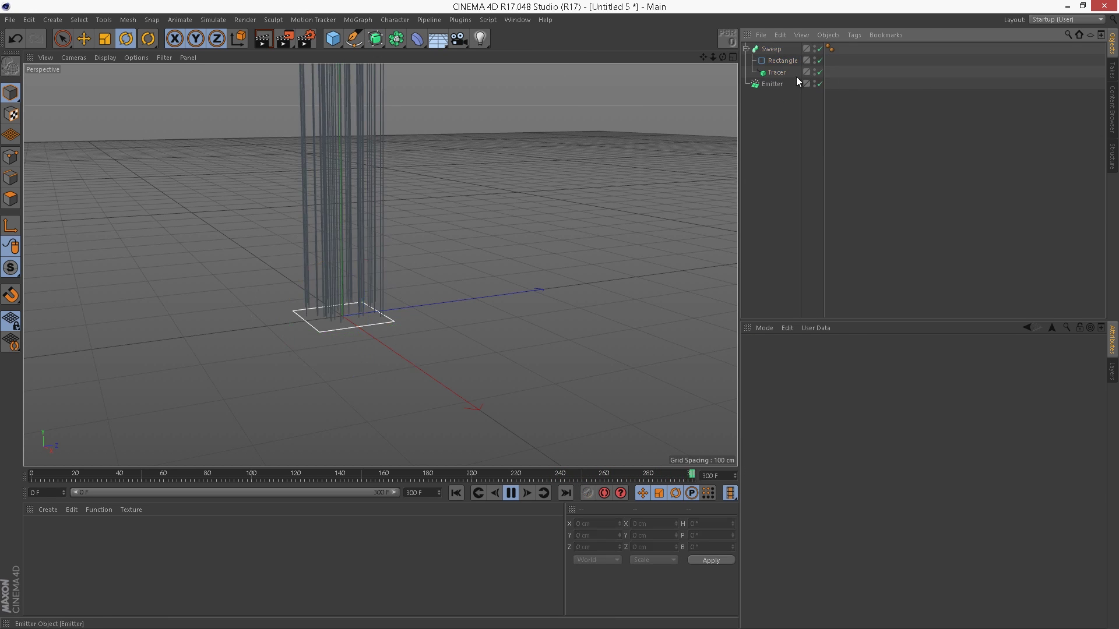
left_click(505, 494)
key("ctrl+r")
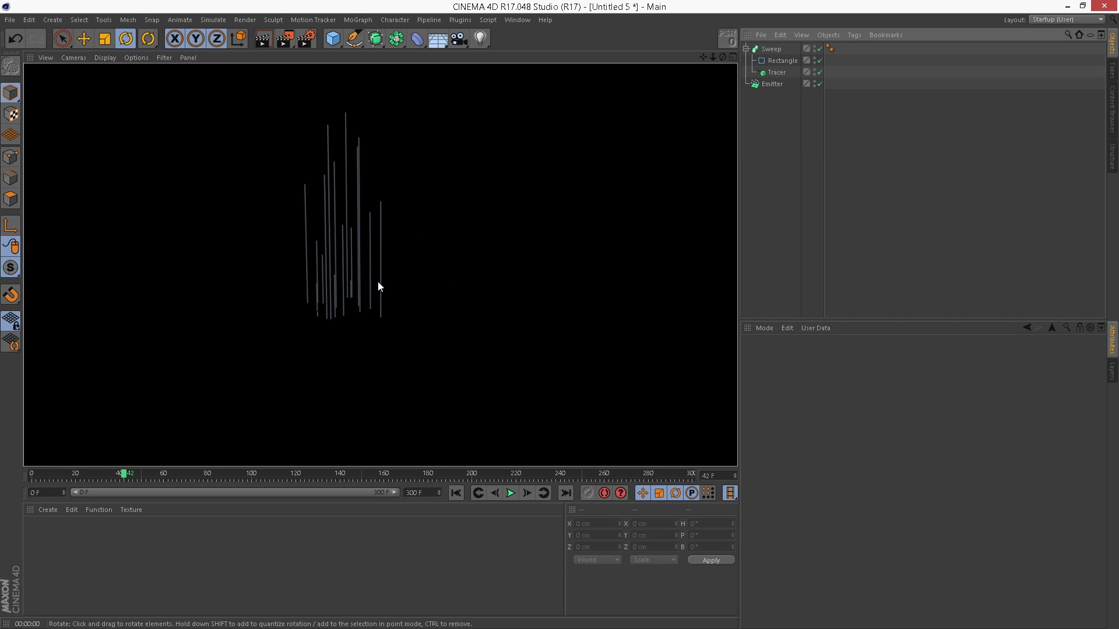
Add a Camera and reset its position and rotation to zero.
left_click_drag(342, 237, 363, 272, "alt")
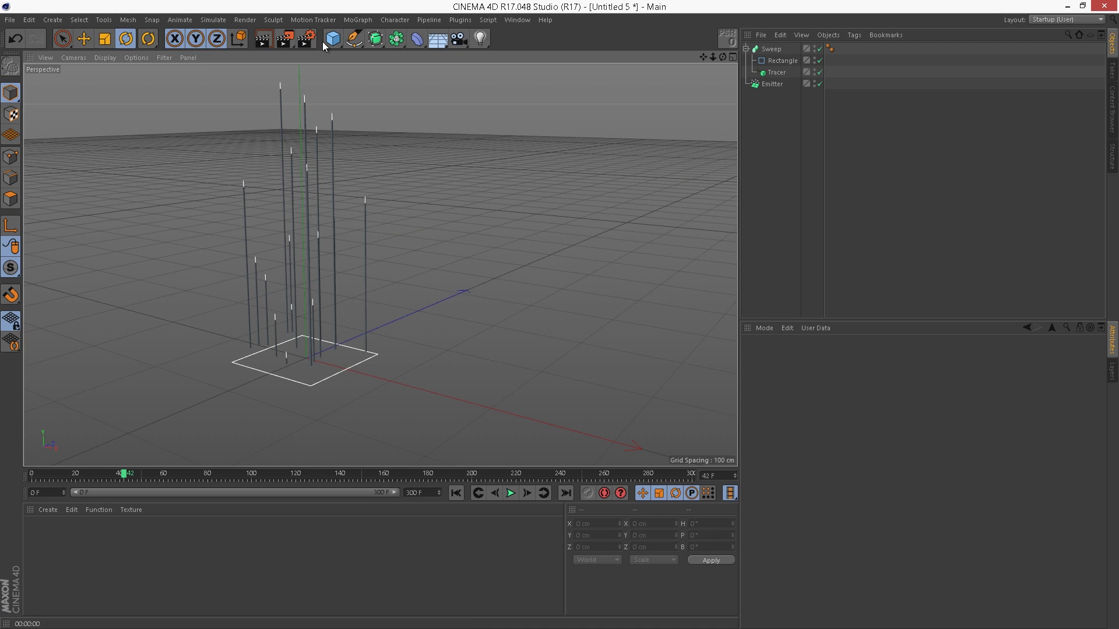
left_click(461, 41)
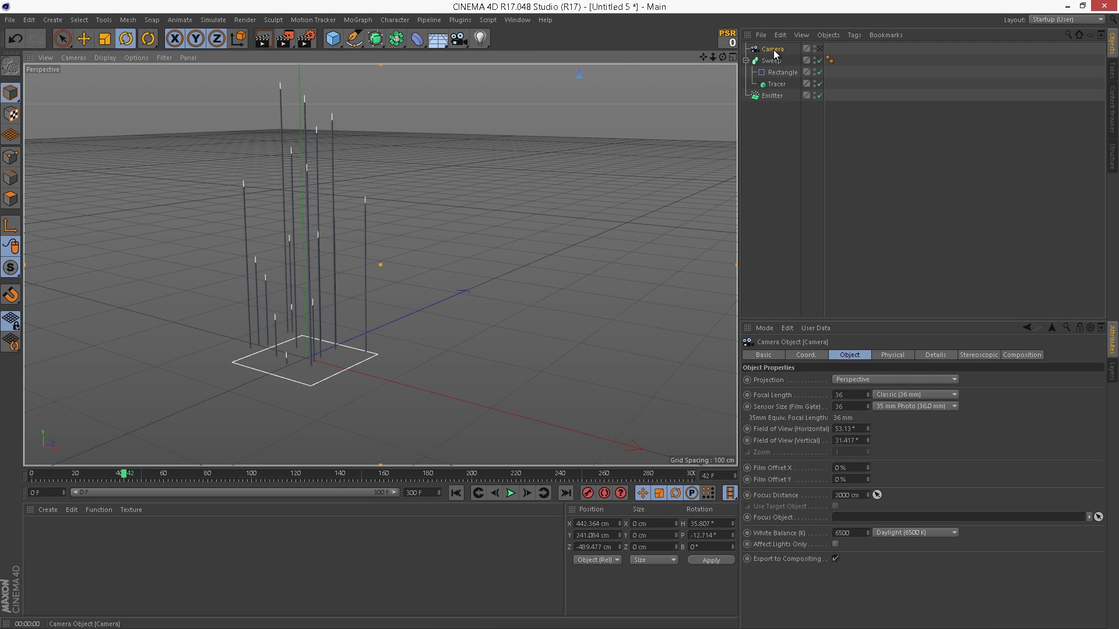
left_click(727, 39)
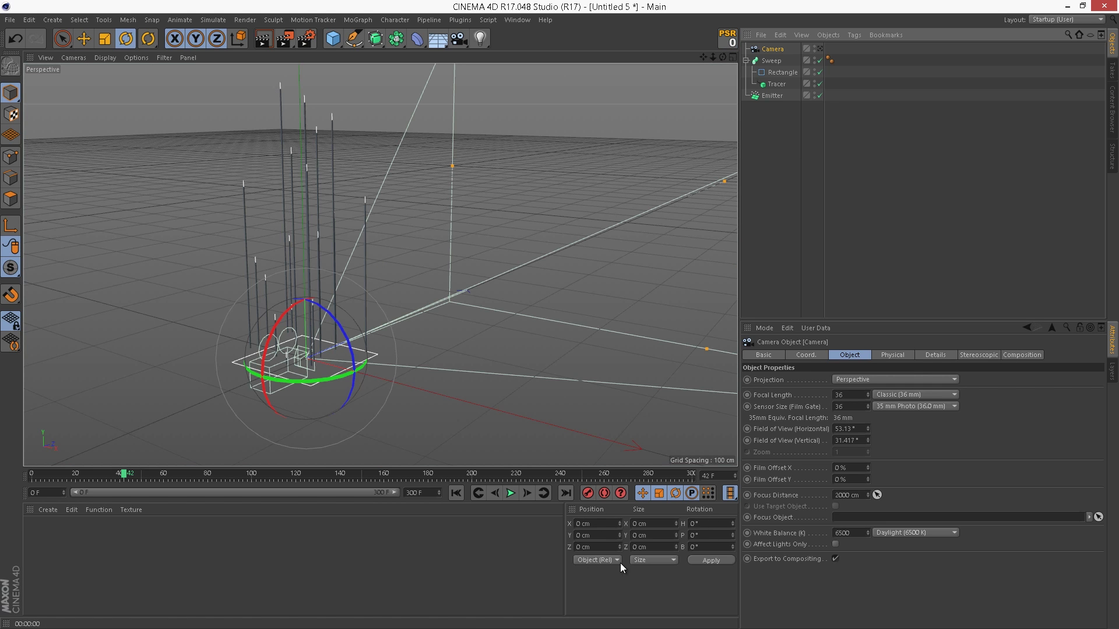
left_click_drag(350, 326, 263, 361, "alt")
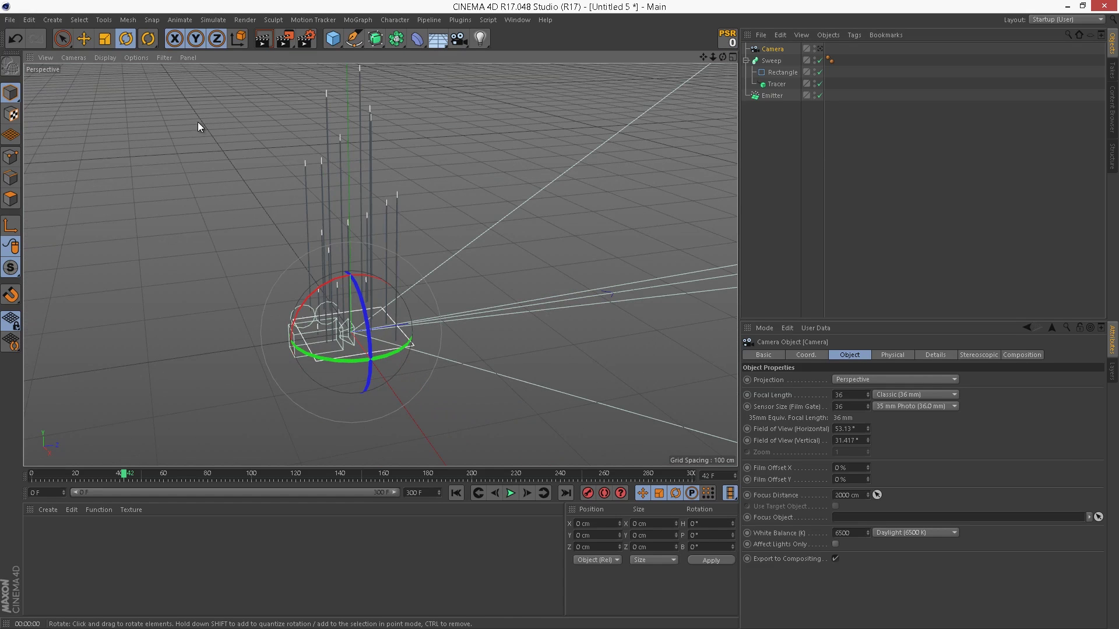
Move the camera to Y 140 cm and Z -420 cm and check the view through it.
left_click(85, 39)
middle_click_drag(379, 321, 525, 251, "alt")
left_click_drag(525, 252, 172, 129)
left_click_drag(267, 211, 178, 221)
left_click(820, 49)
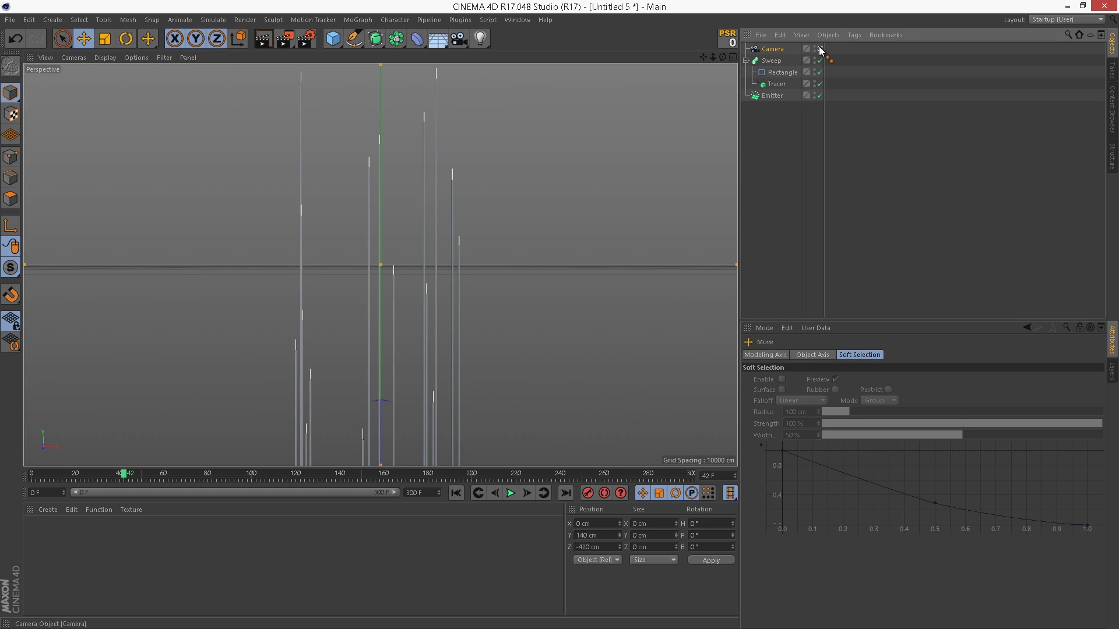
key("ctrl+shift+z")
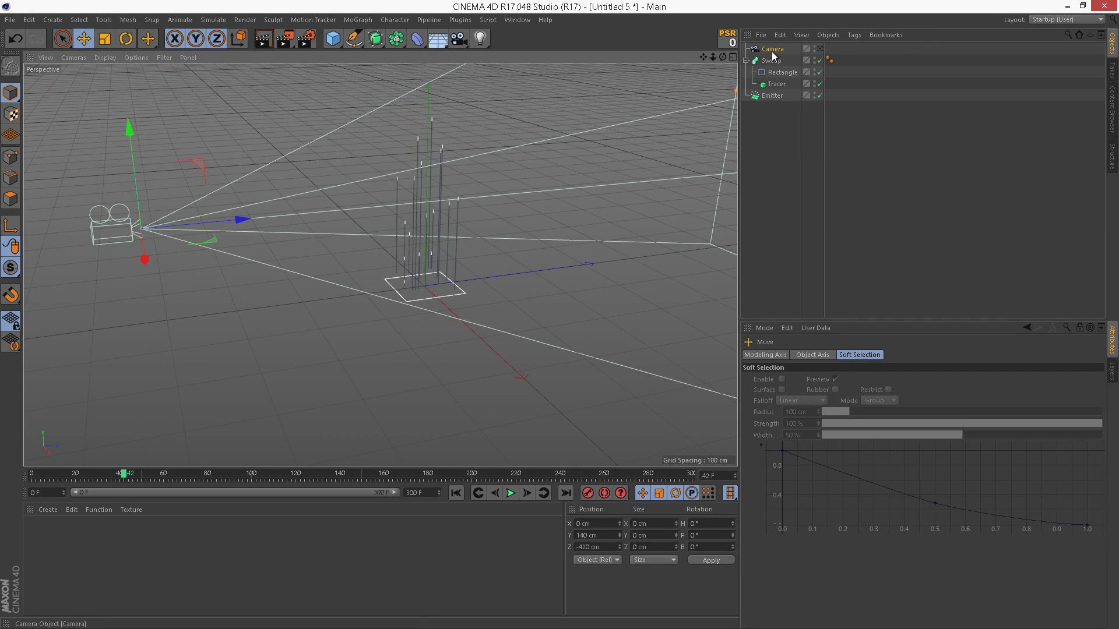
Add a Protection tag to the camera and try to move the camera in the viewport.
right_click(772, 53)
mouse_move(803, 61)
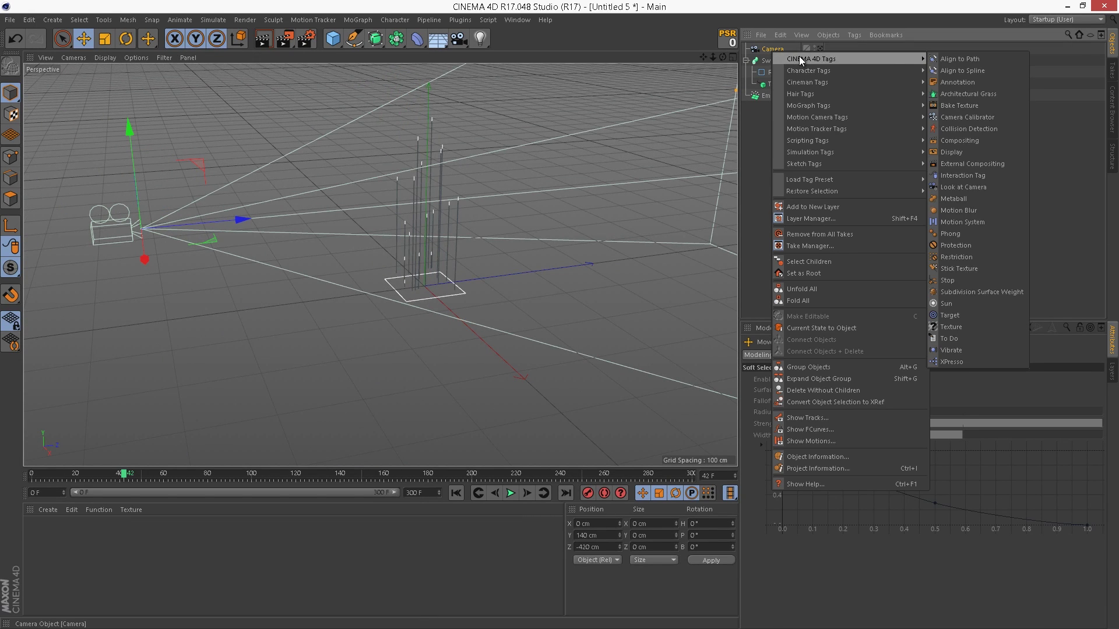
left_click(971, 250)
left_click(930, 147)
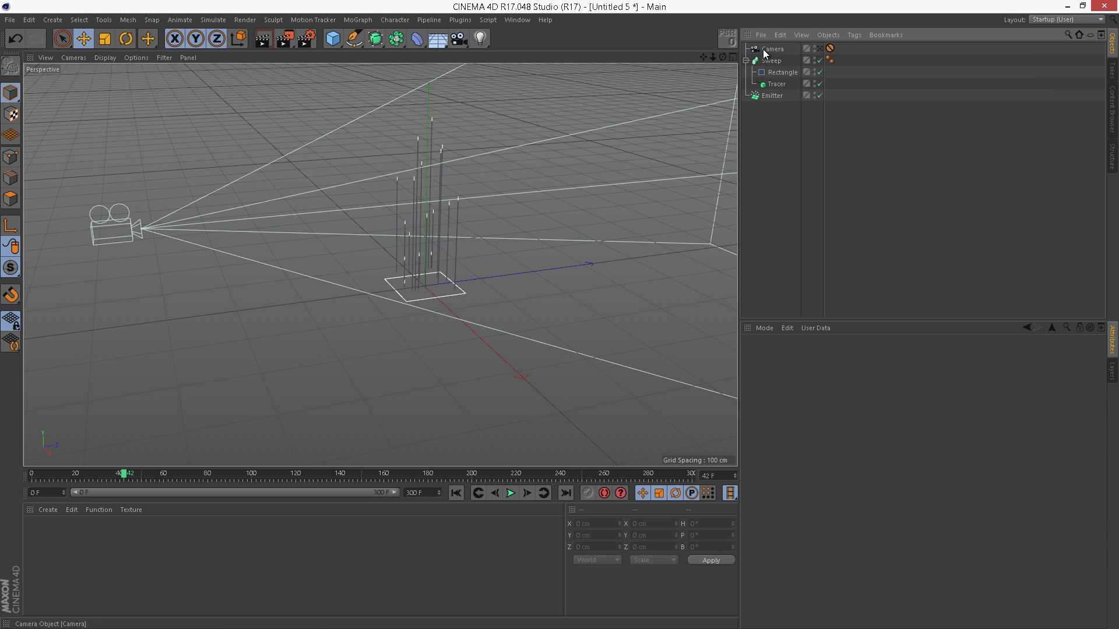
left_click(765, 50)
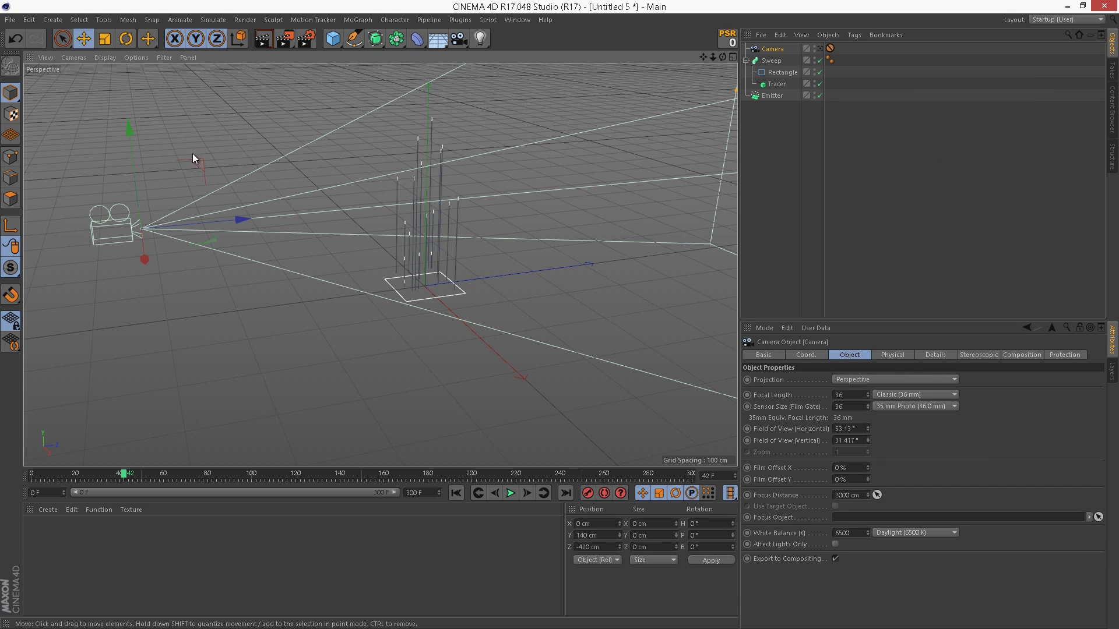
left_click_drag(192, 153, 199, 169)
left_click(981, 182)
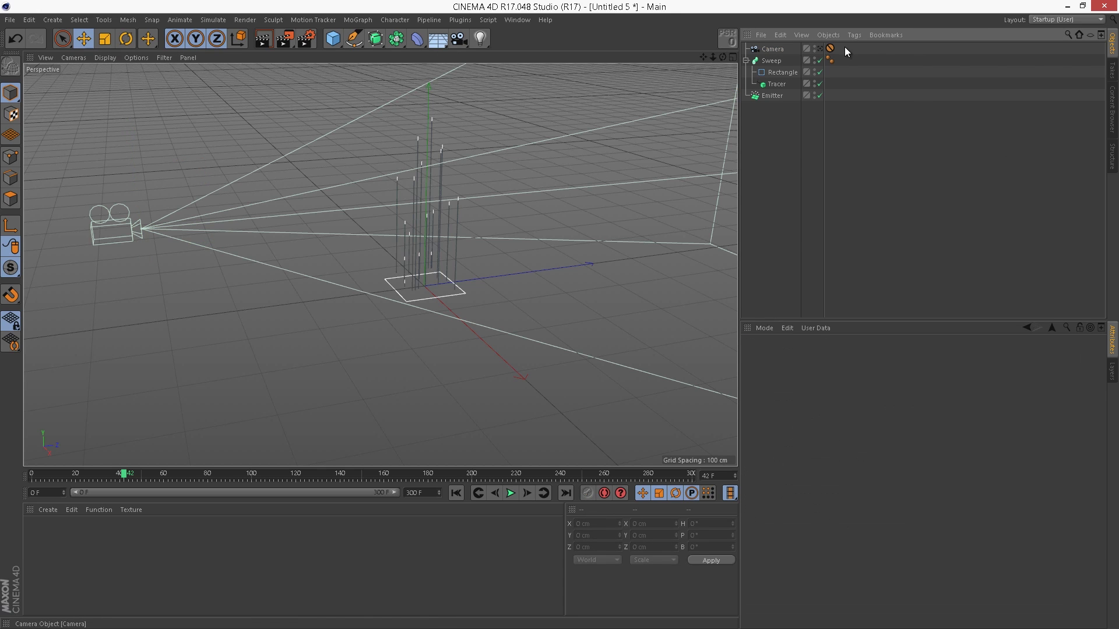
Delete the camera's Protection tag, move the camera upward as a test and undo the move.
left_click(831, 49)
key("Delete")
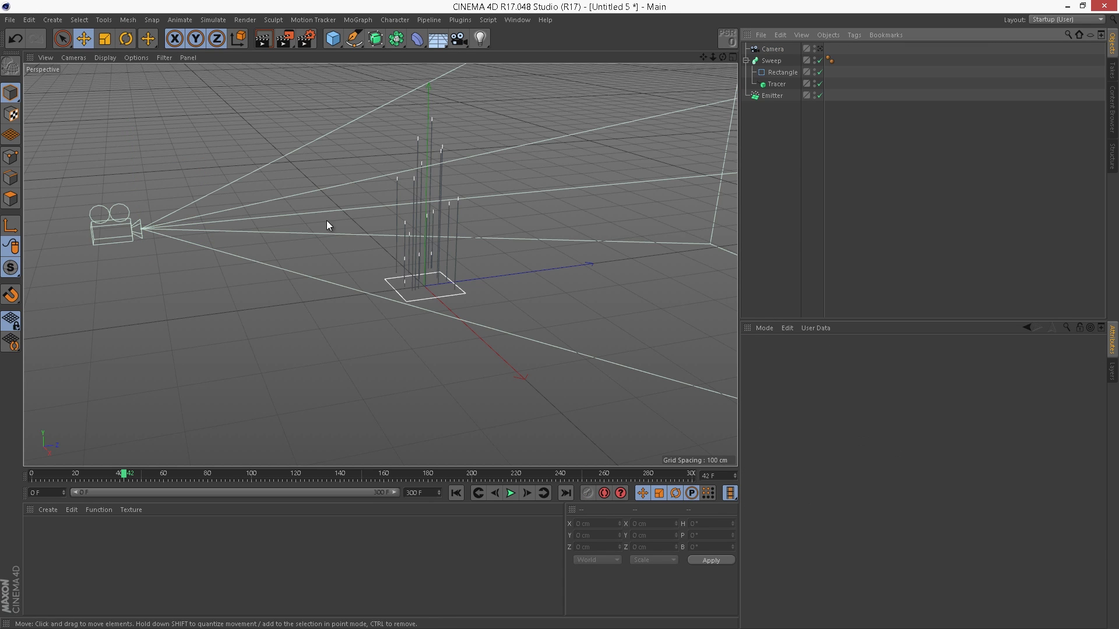
left_click(129, 230)
left_click_drag(204, 160, 204, 126)
key("ctrl+z")
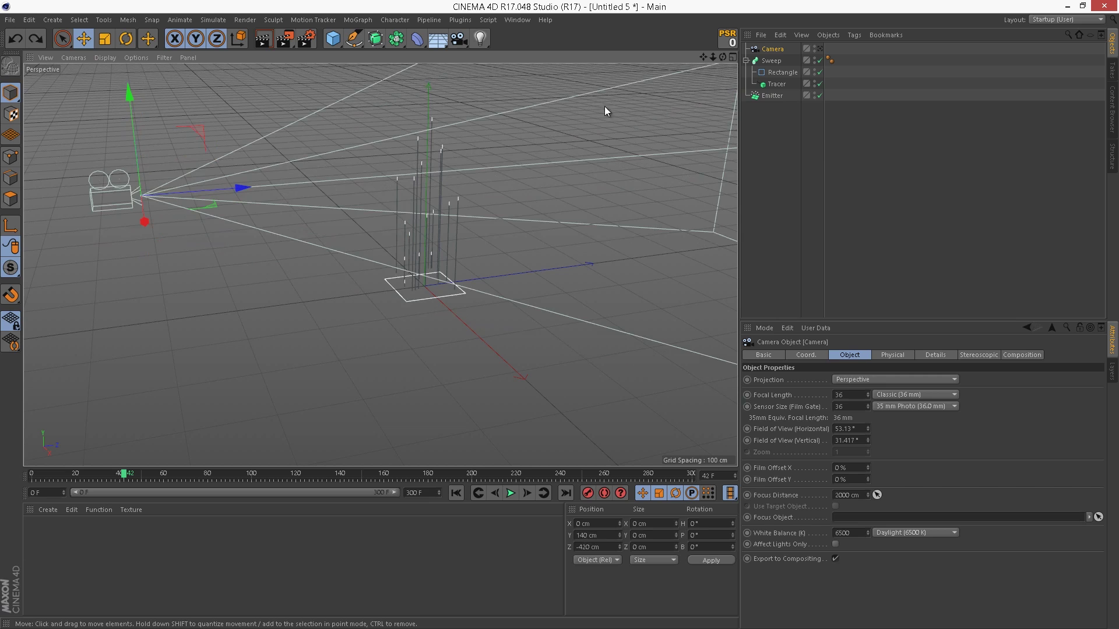
Turn the view while looking through the camera, undo that rotation and restore the camera's Protection tag.
left_click(819, 49)
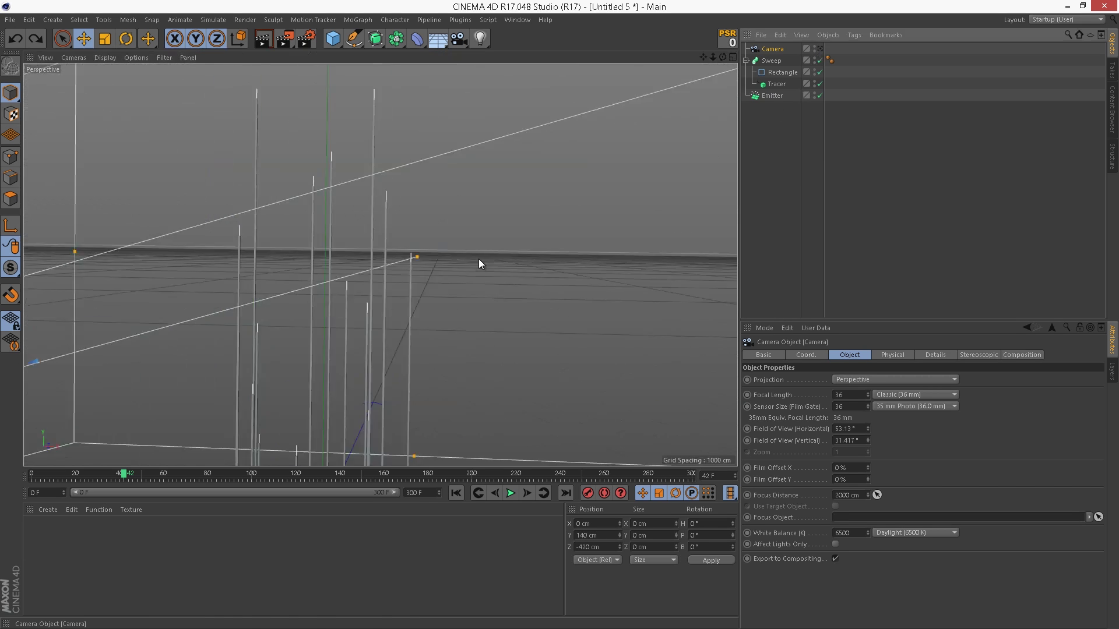
left_click_drag(390, 261, 294, 271, "alt")
left_click(818, 49)
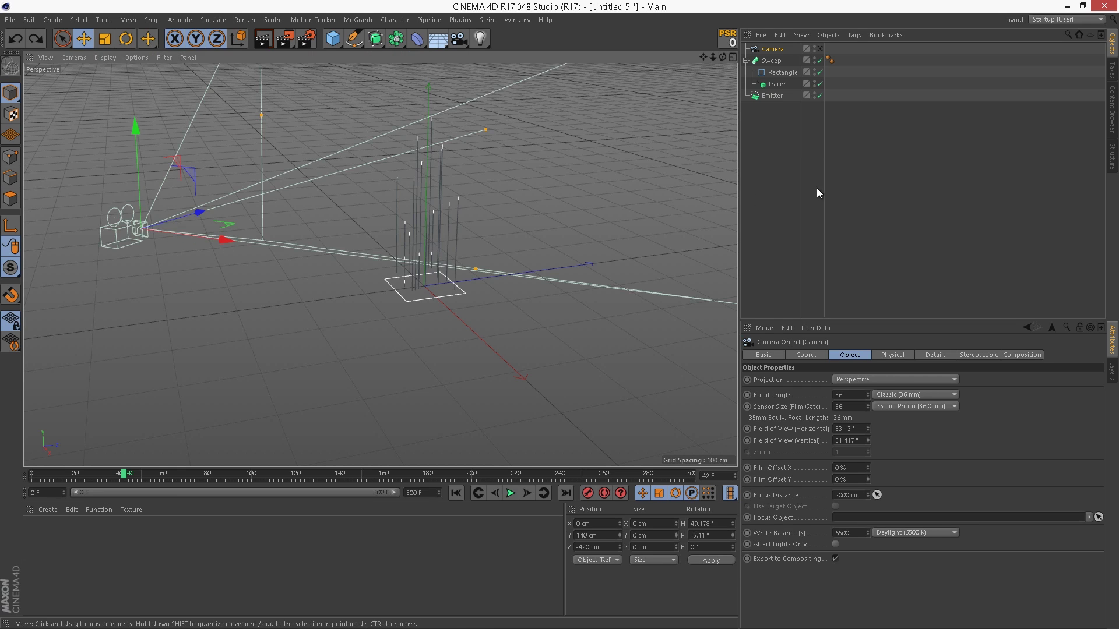
key("ctrl+z")
left_click(841, 68)
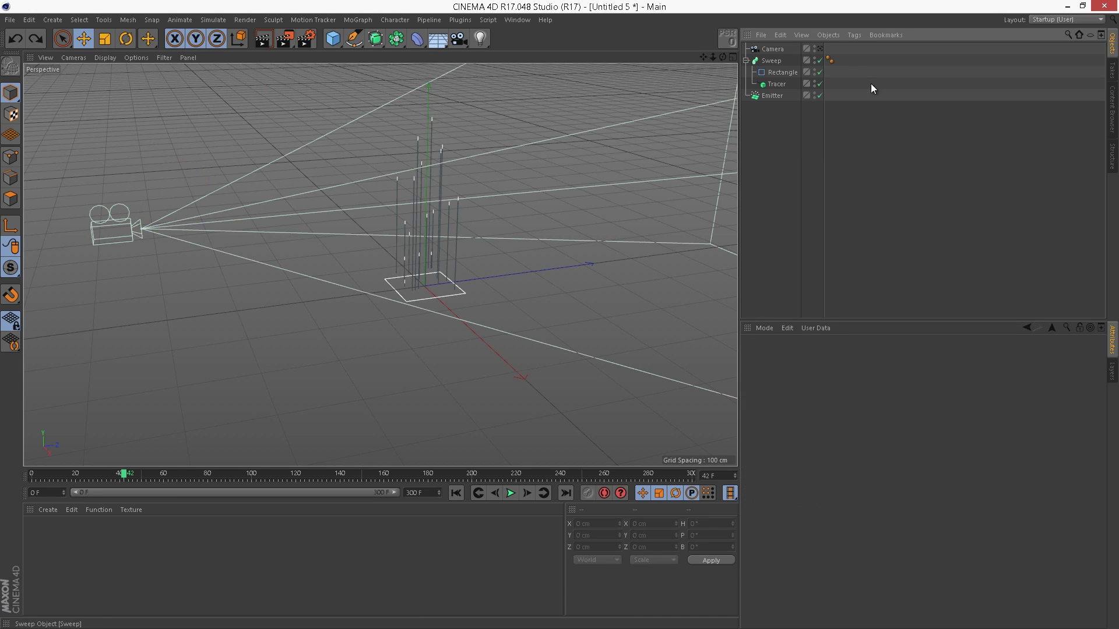
left_click(769, 49)
left_click(783, 50)
key("ctrl+z")
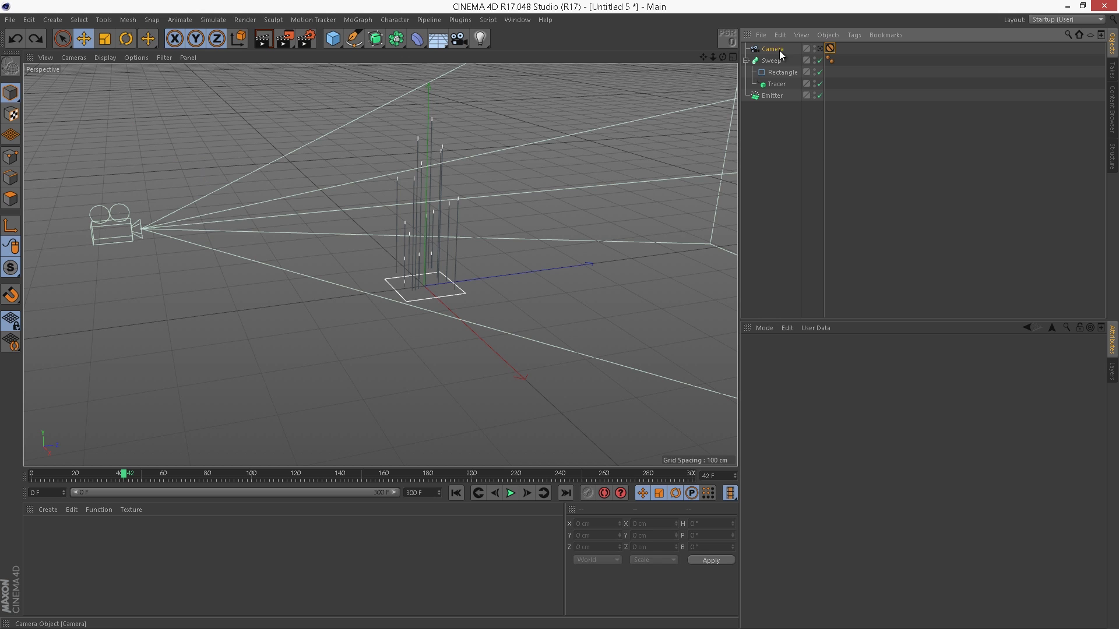
left_click(778, 50)
left_click(816, 137)
Detach the list of particle objects as a floating palette and place it over the viewport's upper corner near the camera.
left_click(770, 97)
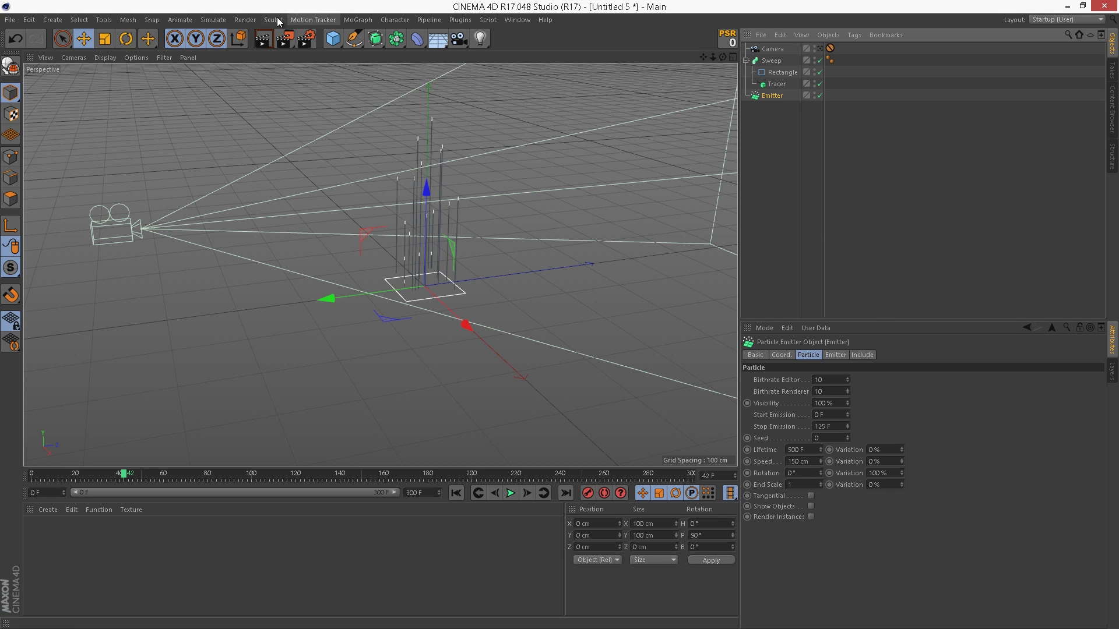
left_click(241, 21)
mouse_move(223, 19)
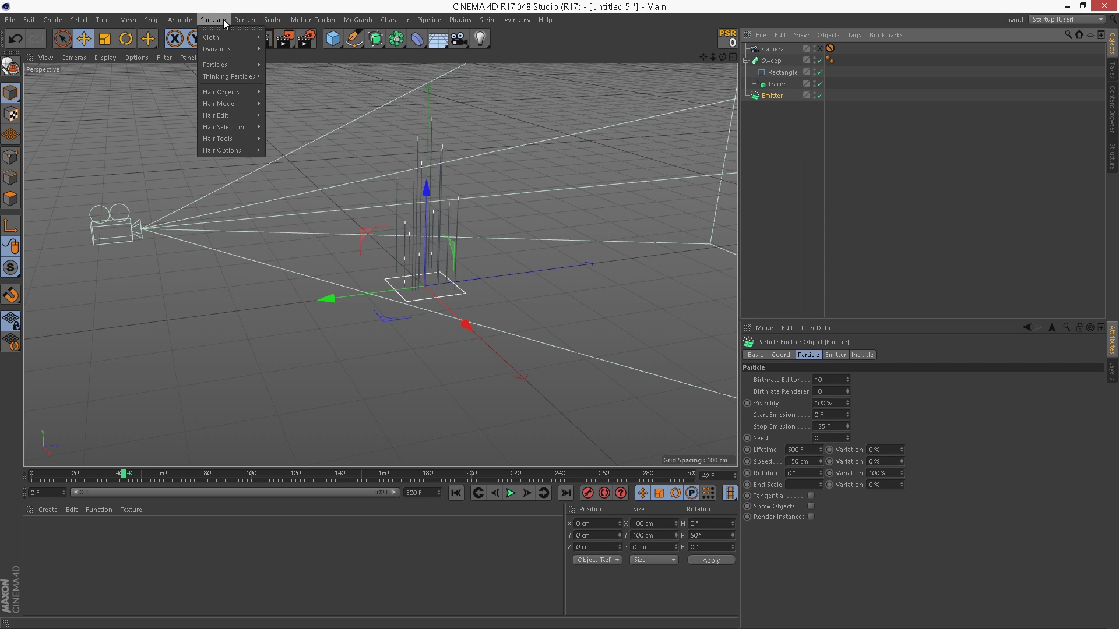
mouse_move(226, 64)
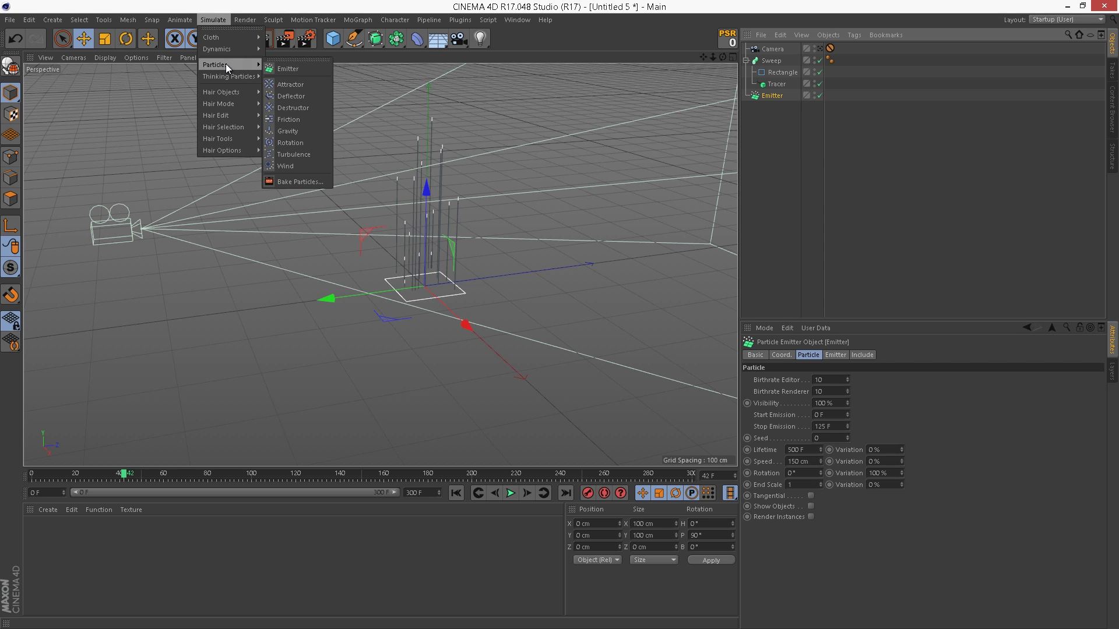
left_click(309, 59)
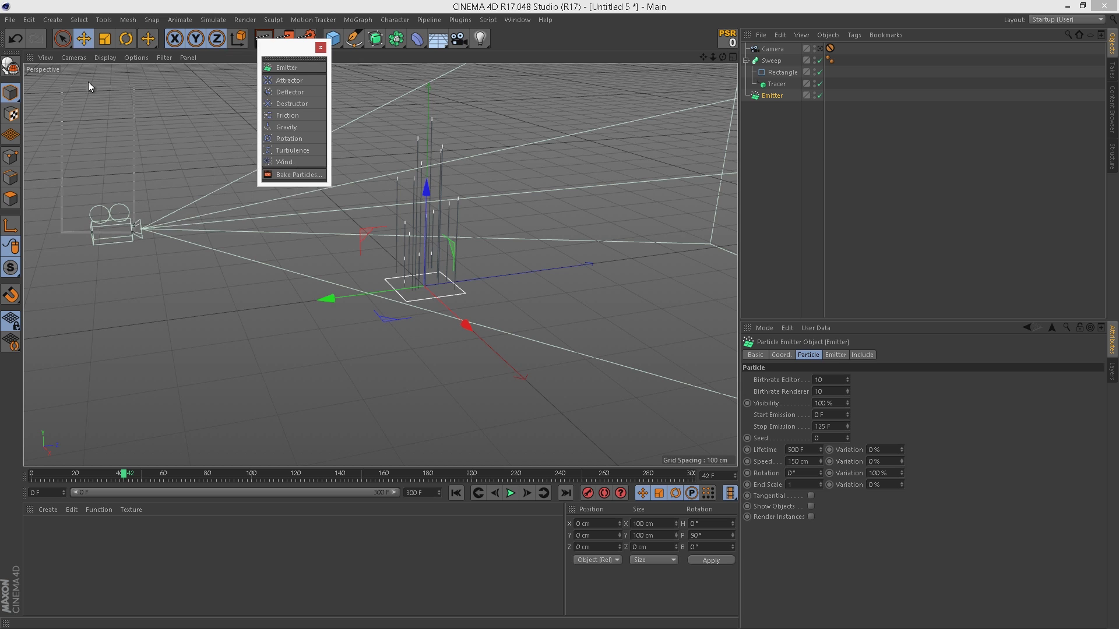
left_click_drag(293, 52, 62, 75)
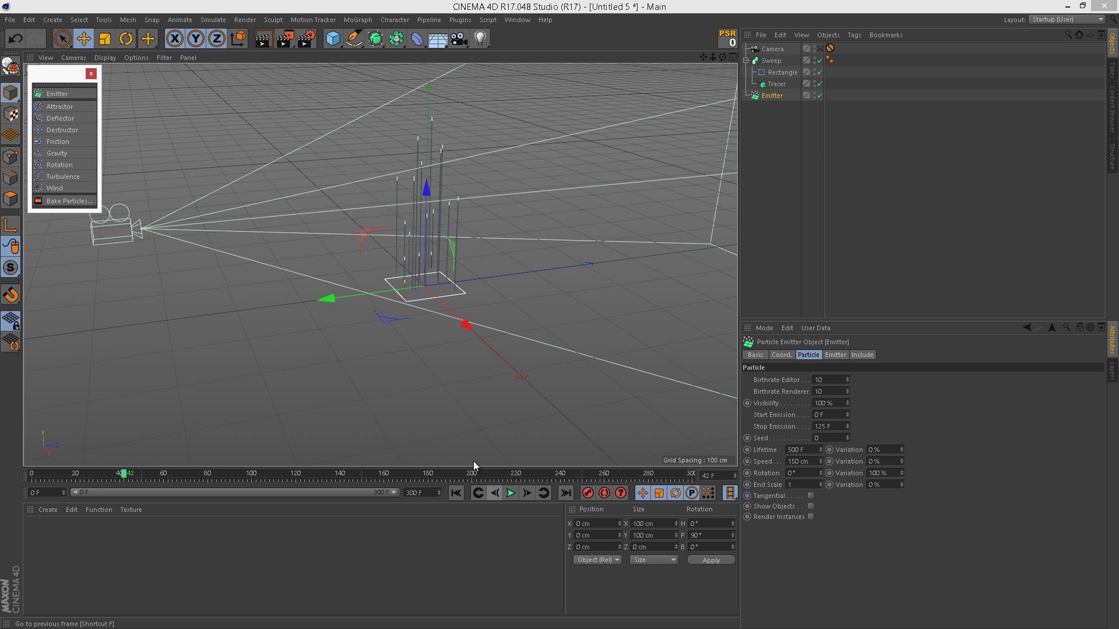
Add a Turbulence and a Rotation particle modifier and play the animation from frame 0.
left_click(61, 178)
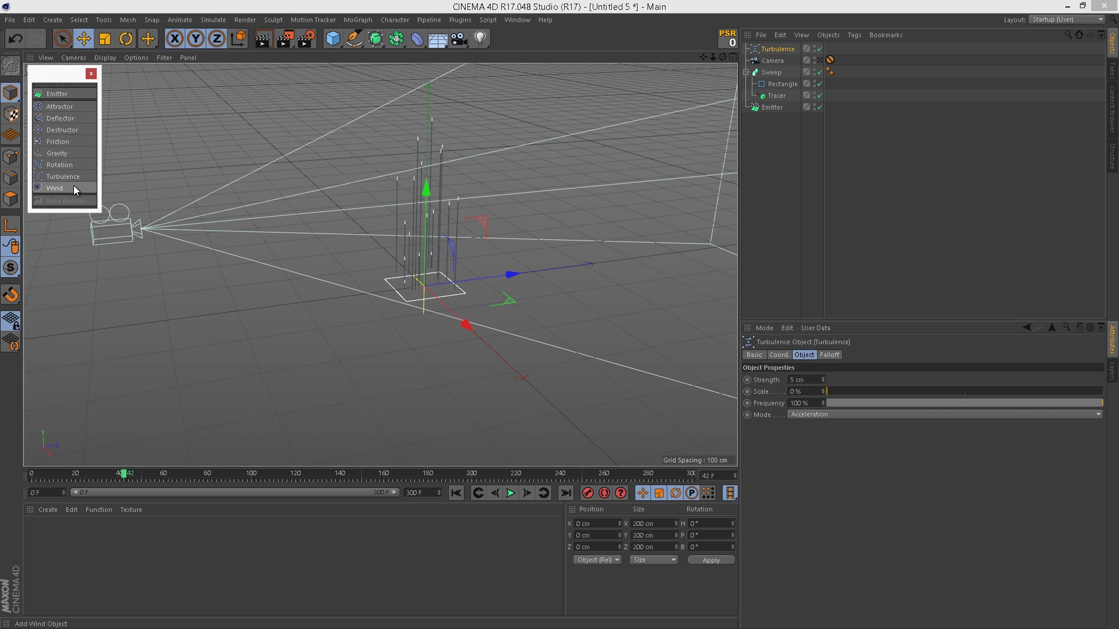
left_click(76, 164)
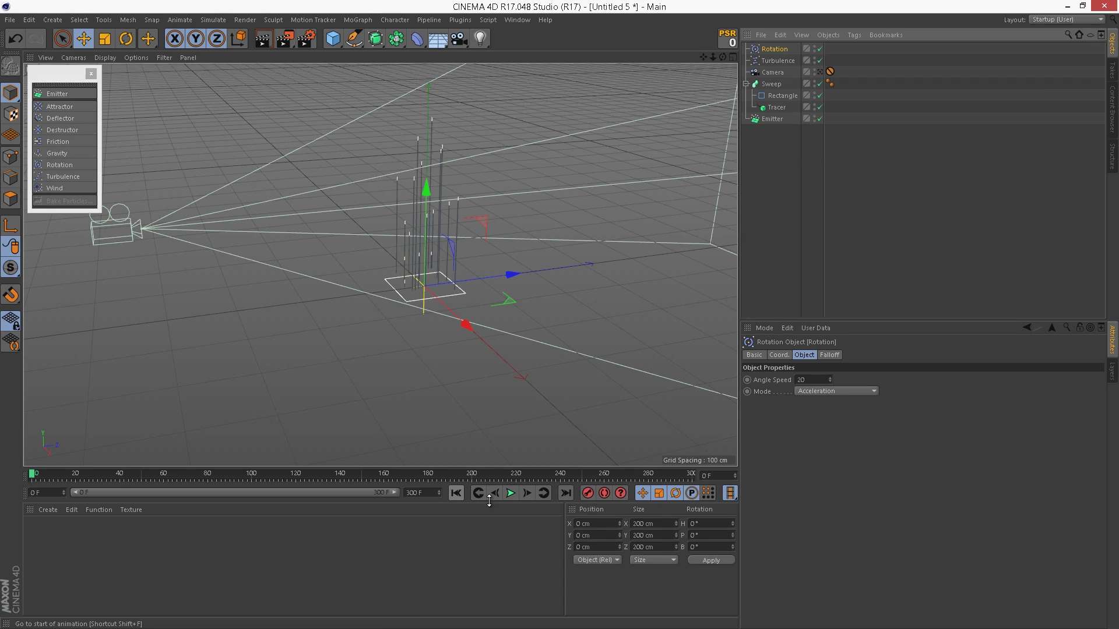
left_click(511, 494)
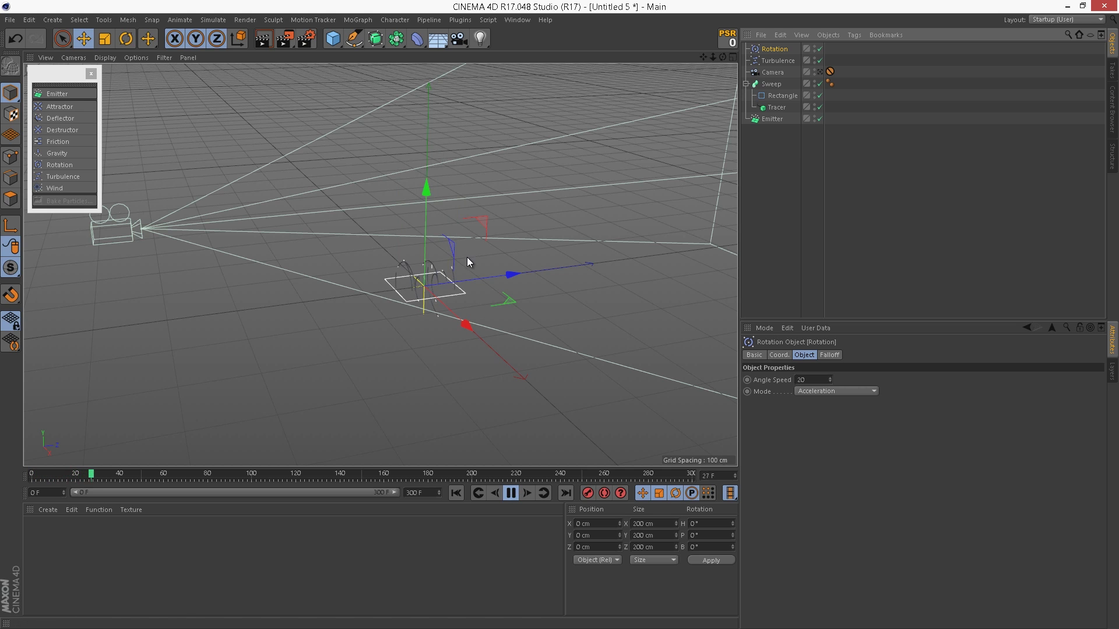
right_click_drag(449, 307, 655, 214, "alt")
left_click_drag(489, 298, 350, 340, "alt")
scroll(348, 323, "up", 4)
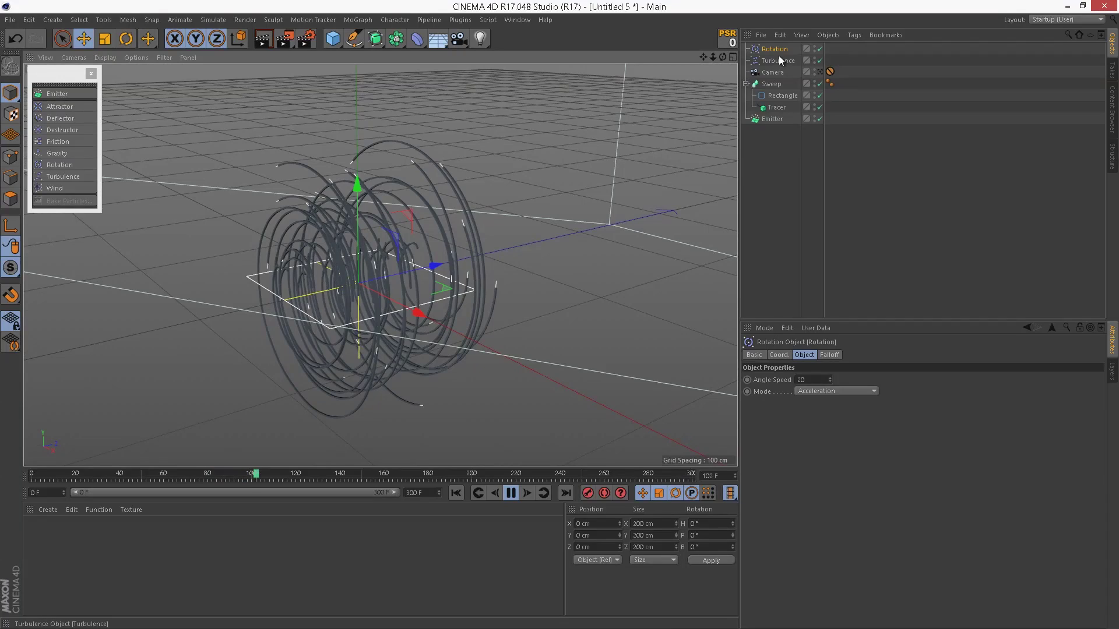
Rotate the Rotation and Turbulence modifiers to a pitch of 90° each.
left_click(125, 38)
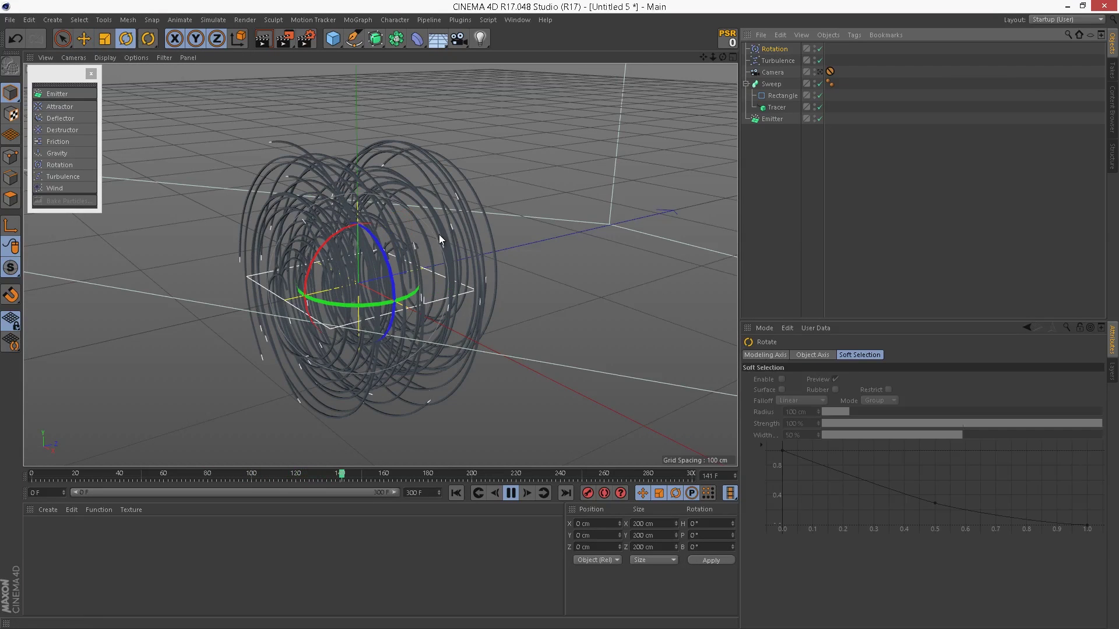
left_click_drag(337, 236, 310, 323)
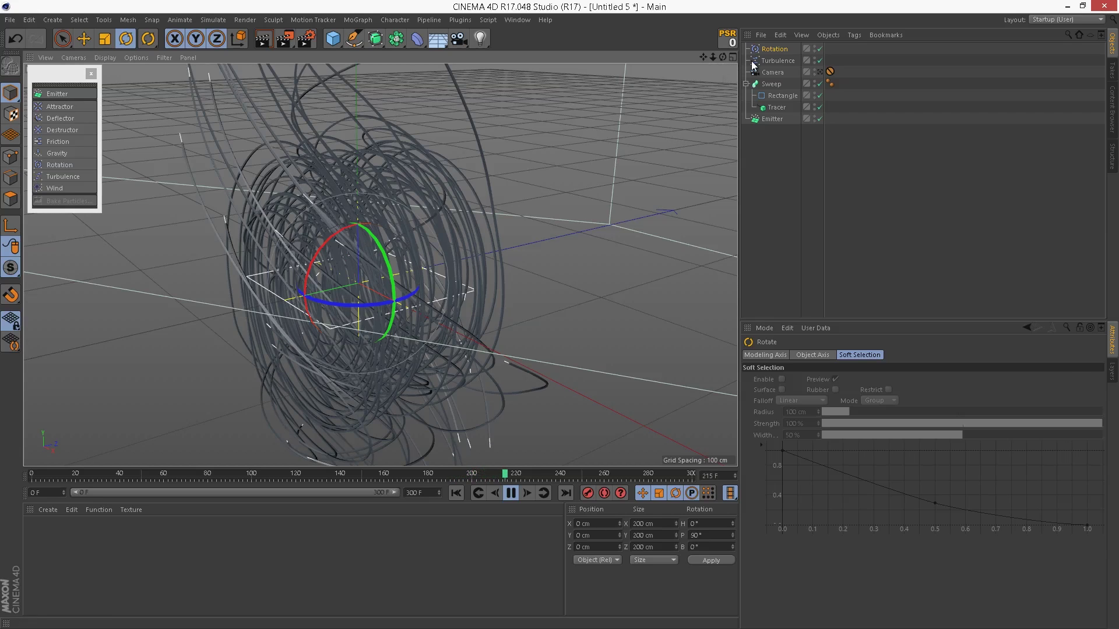
left_click(757, 61)
left_click_drag(330, 239, 306, 330)
Replay the animation from the start and examine the shape of the particle trails above the emitter.
left_click(457, 494)
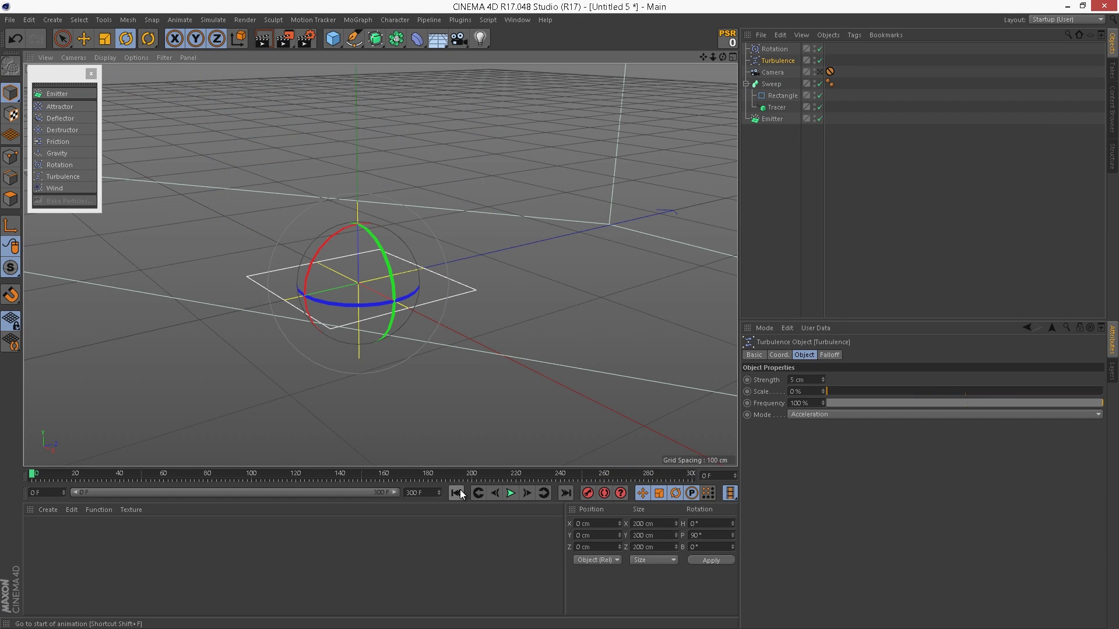
left_click(511, 495)
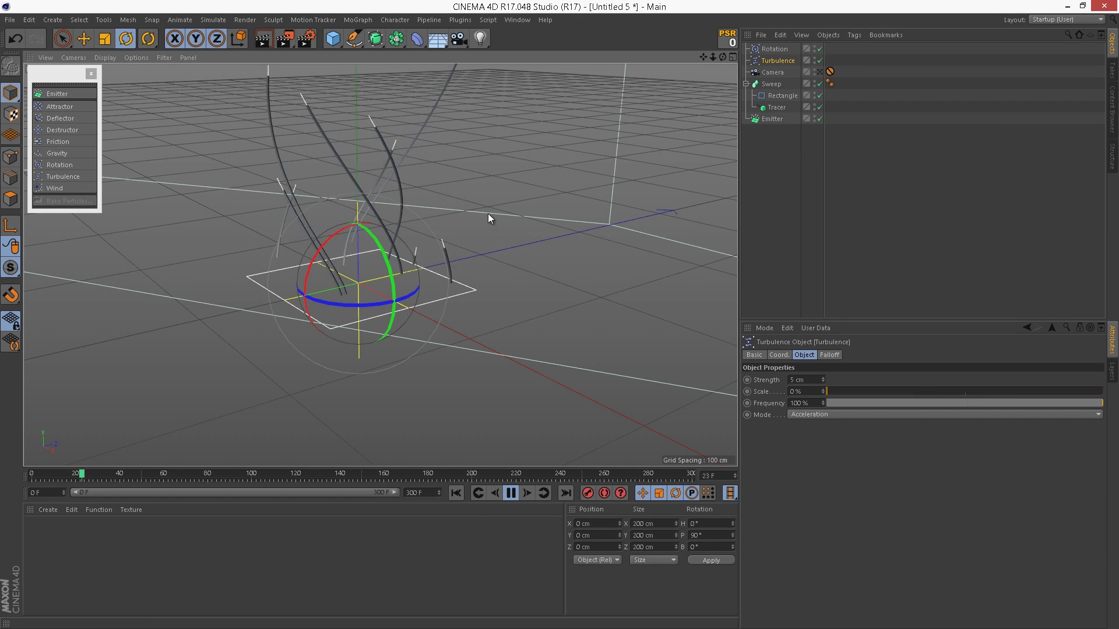
right_click_drag(465, 195, 389, 282, "alt")
middle_click_drag(389, 282, 392, 345, "alt")
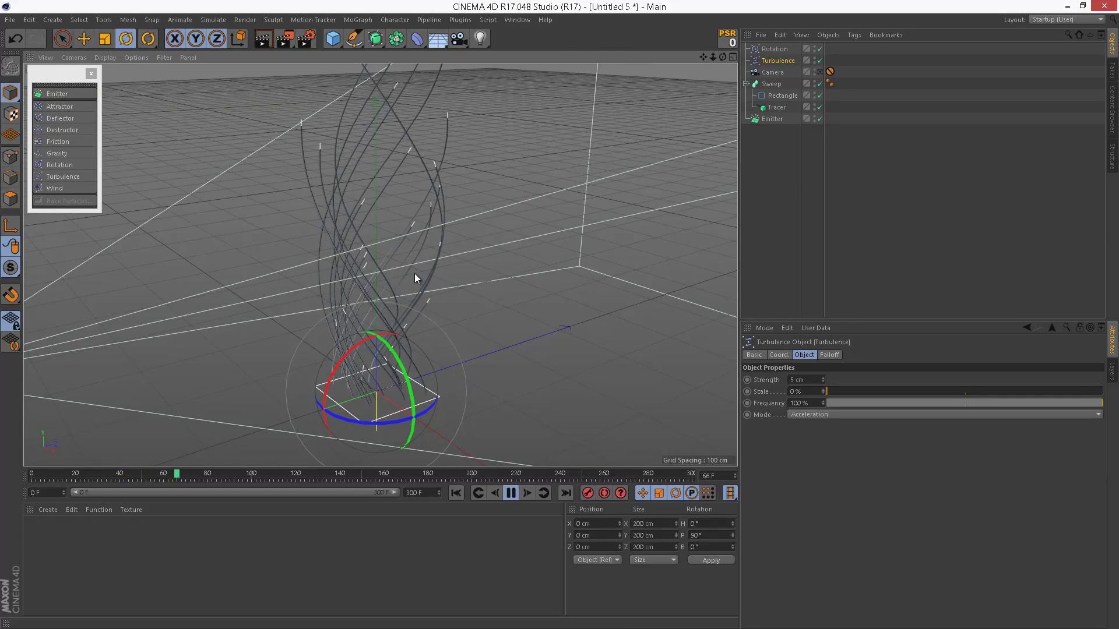
Add a Sphere and raise it to Y 190 cm, inside the column of particle trails.
left_click_drag(333, 39, 563, 76)
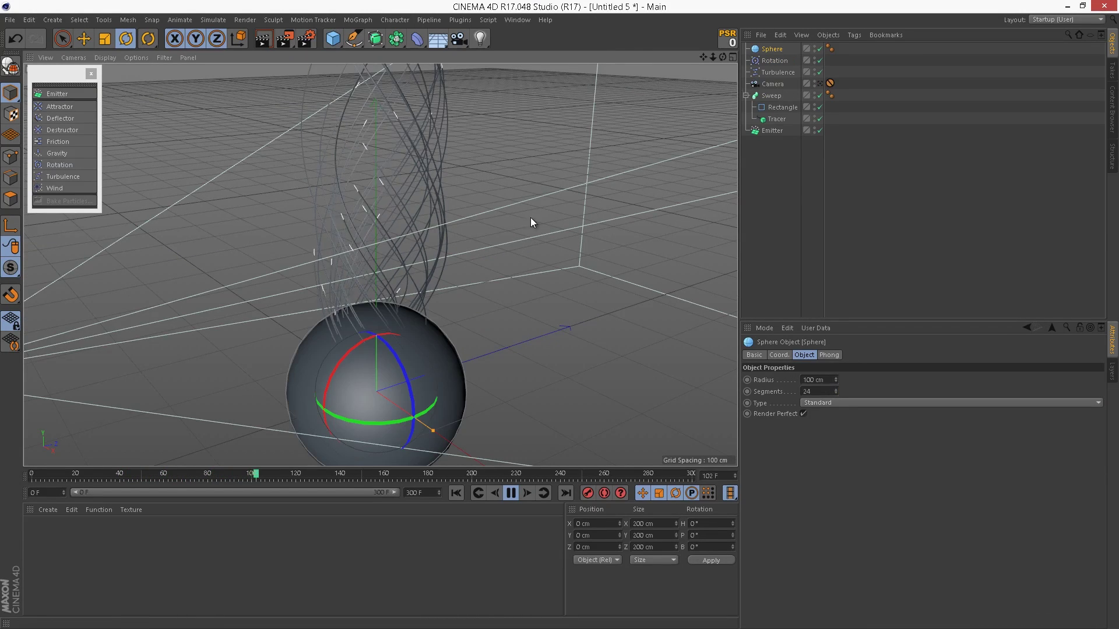
left_click(84, 39)
left_click_drag(383, 304, 383, 138)
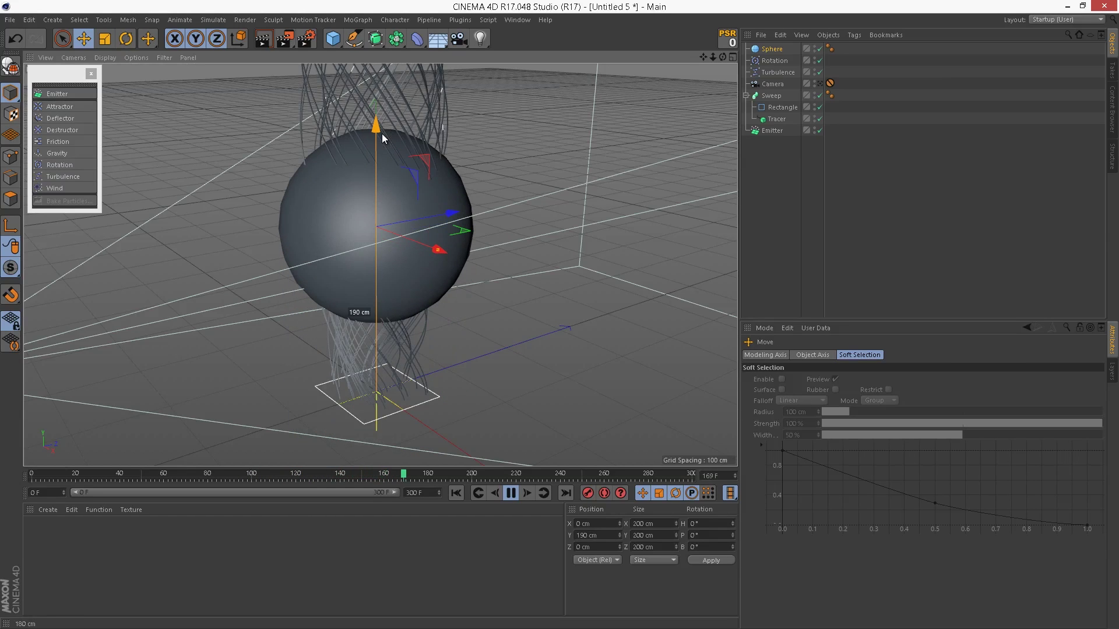
Scale the sphere down to 40% and view the scene through the camera.
key("t")
left_click_drag(319, 196, 200, 257)
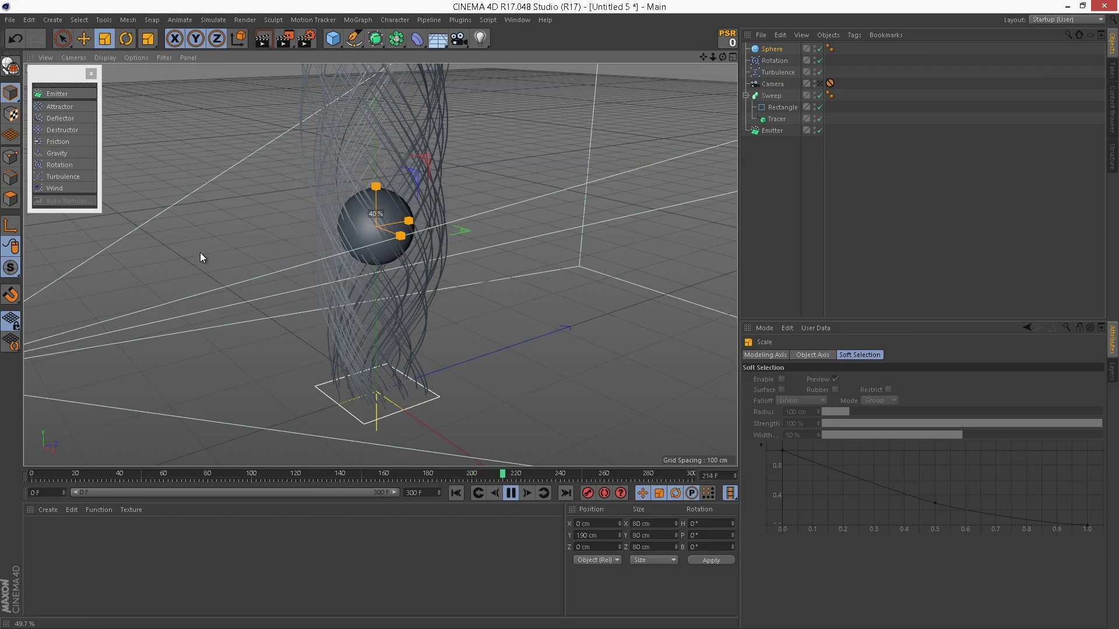
left_click_drag(292, 258, 432, 245, "alt")
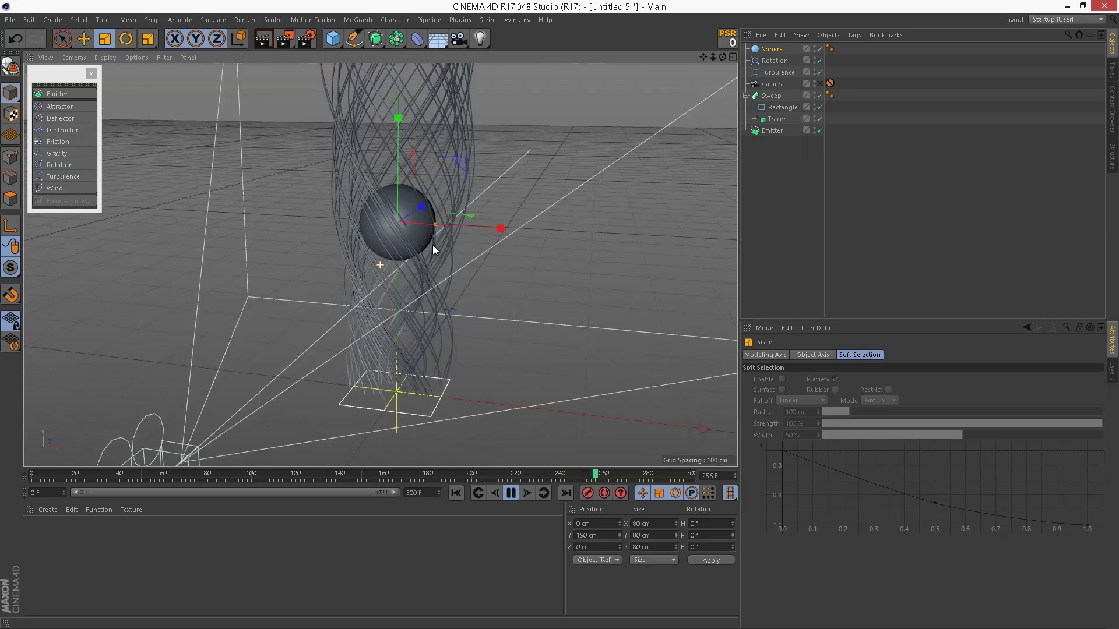
left_click(819, 83)
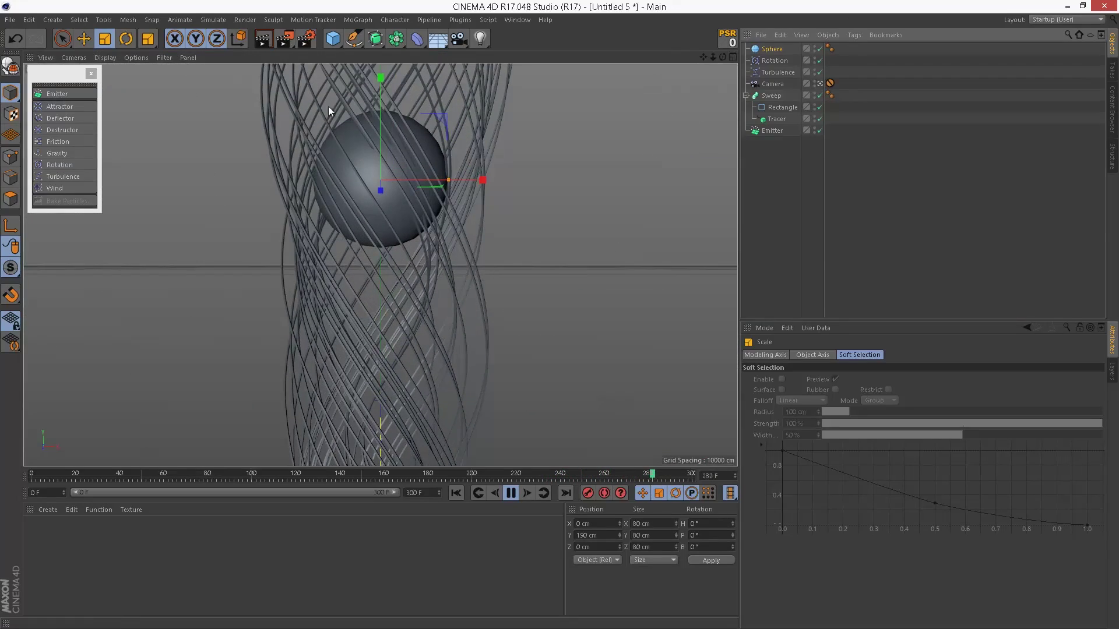
Lower the sphere to Y 140 cm, at the middle of the camera view, and deselect it.
key("e")
left_click_drag(383, 85, 393, 163)
left_click(835, 97)
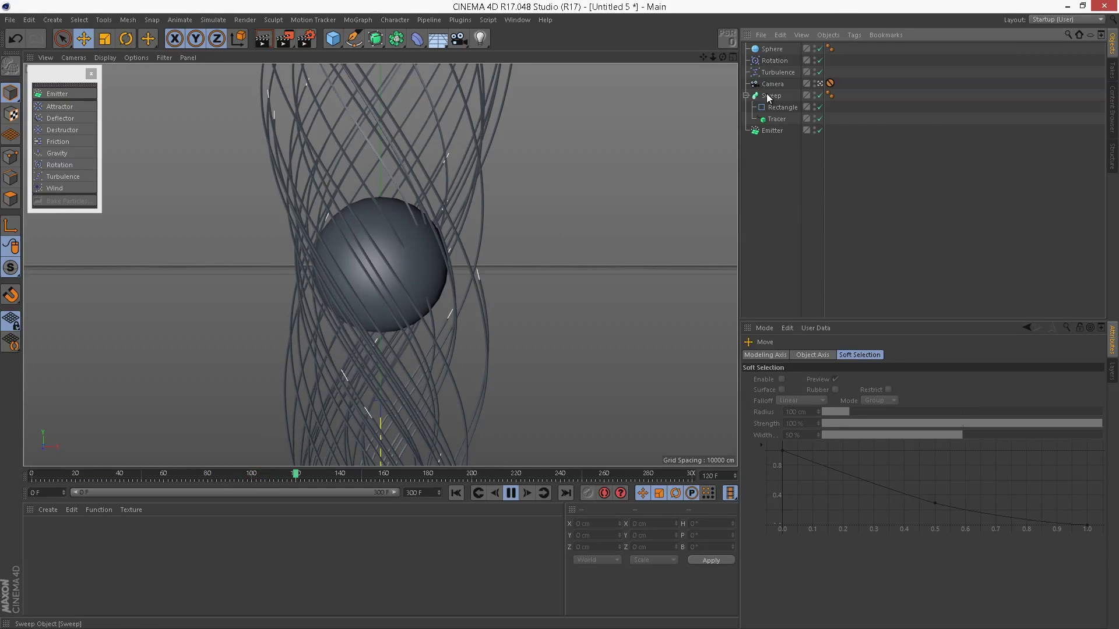
Set the Turbulence modifier's scale to about 322% and its strength to 10 cm, and replay the animation from the start.
left_click(770, 73)
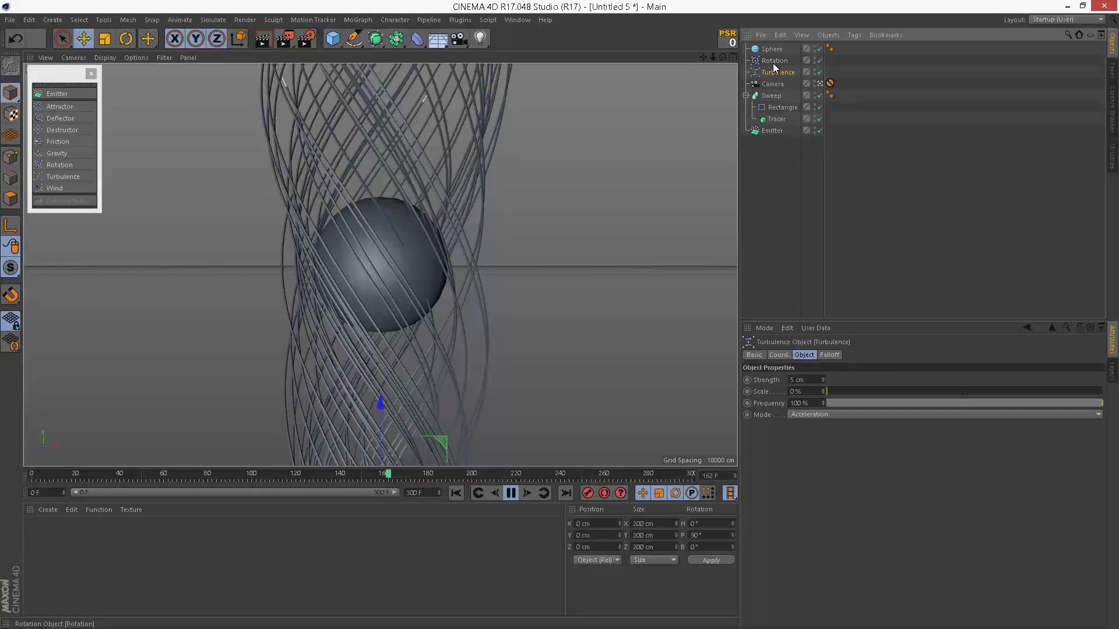
left_click(886, 390)
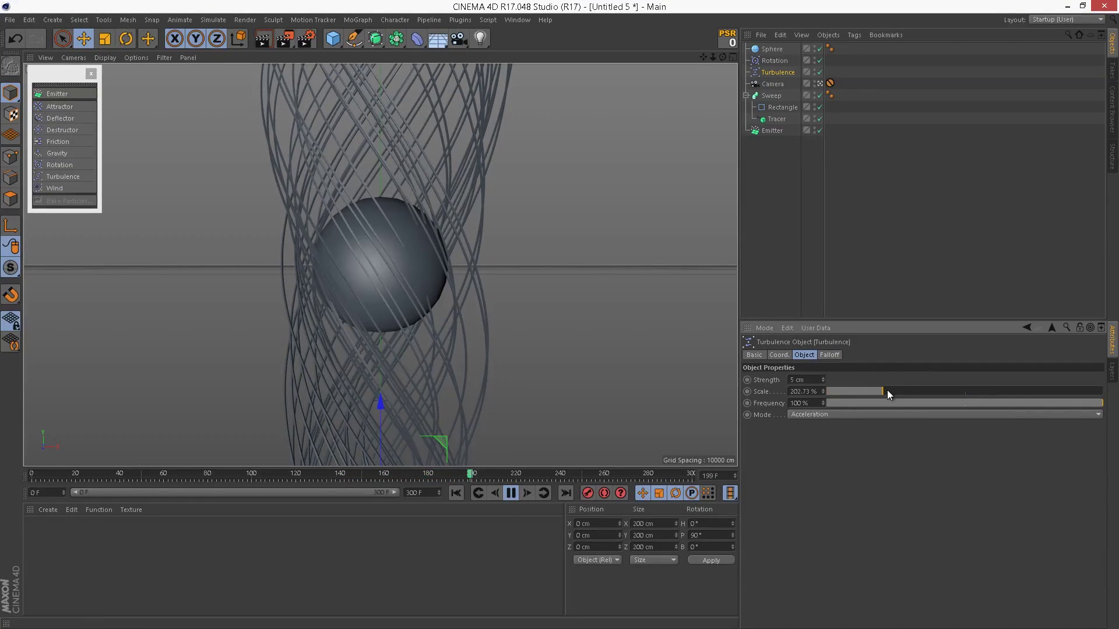
left_click_drag(887, 390, 916, 389)
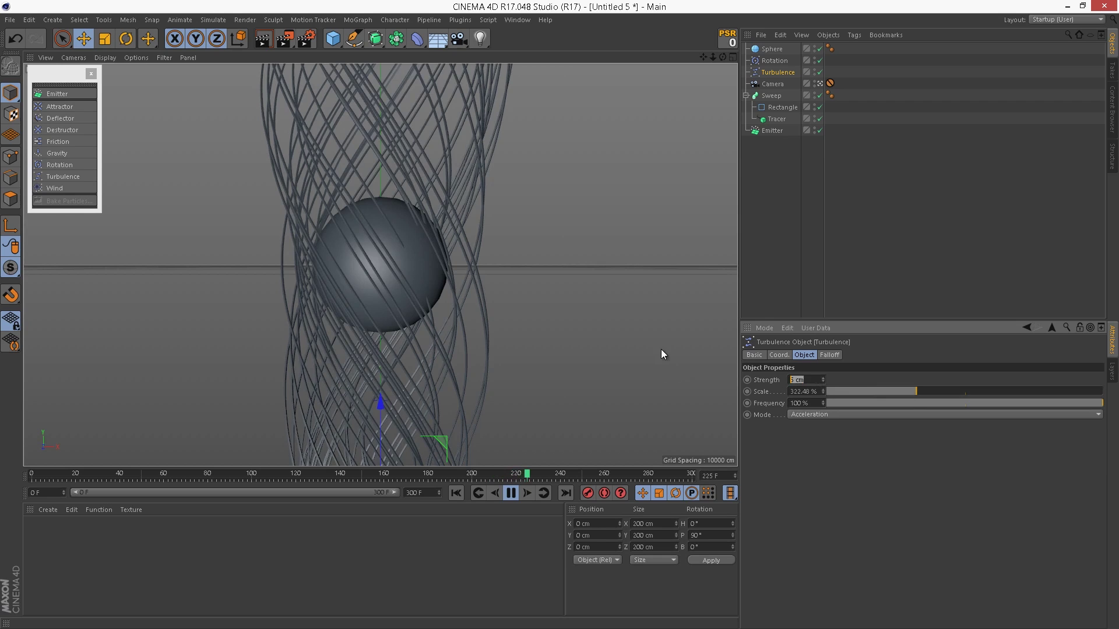
type("10")
key("Return")
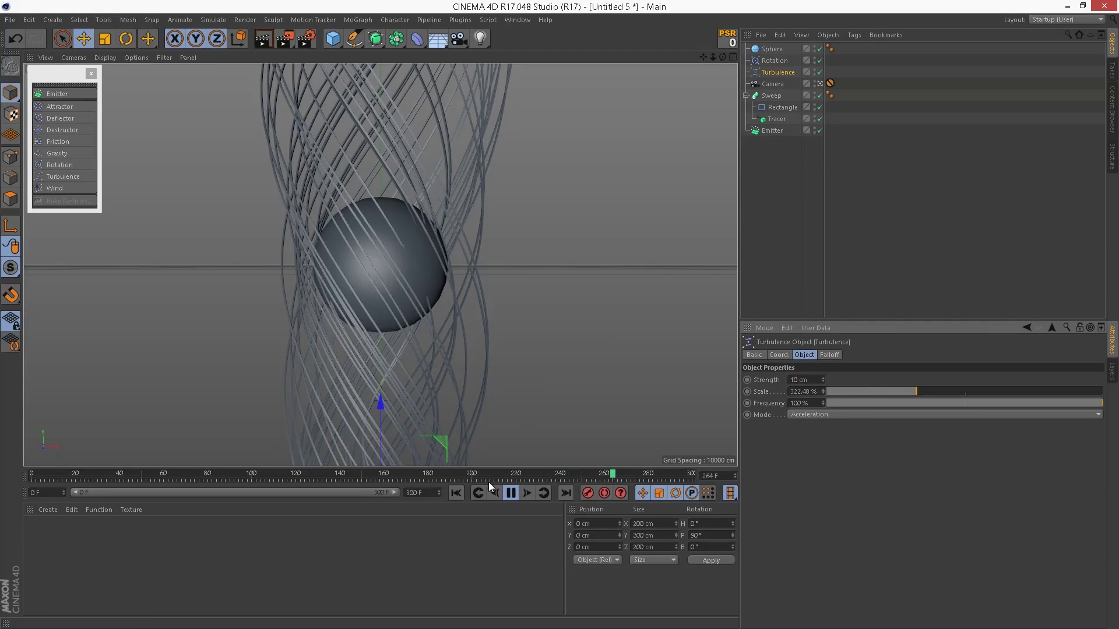
left_click(455, 493)
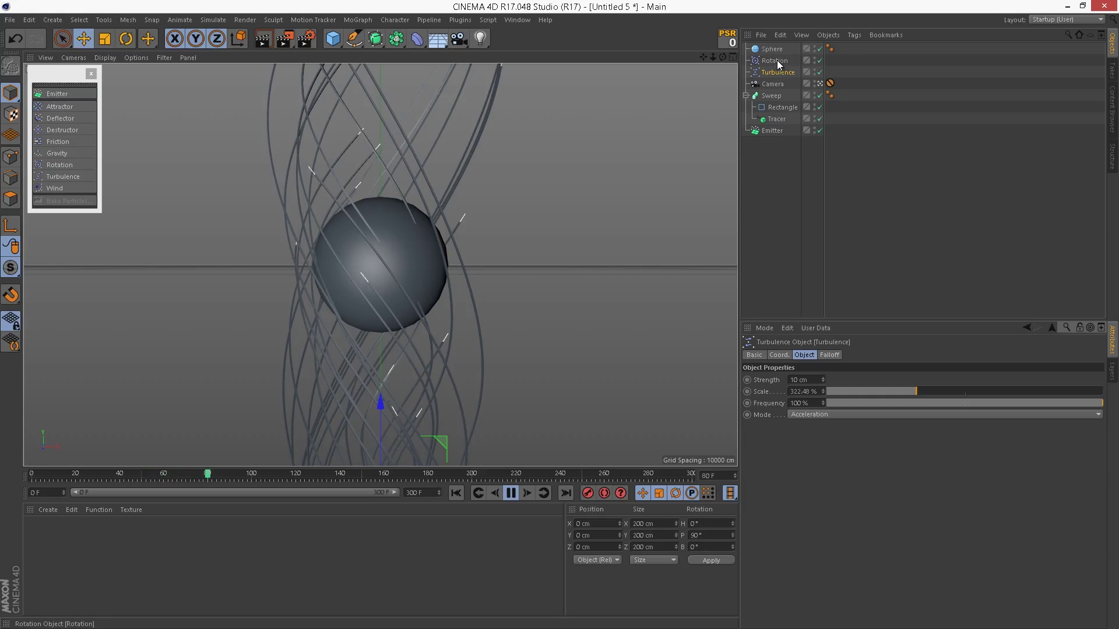
Try an angle speed of 100 on the Rotation modifier and replay the animation from the start.
left_click(778, 60)
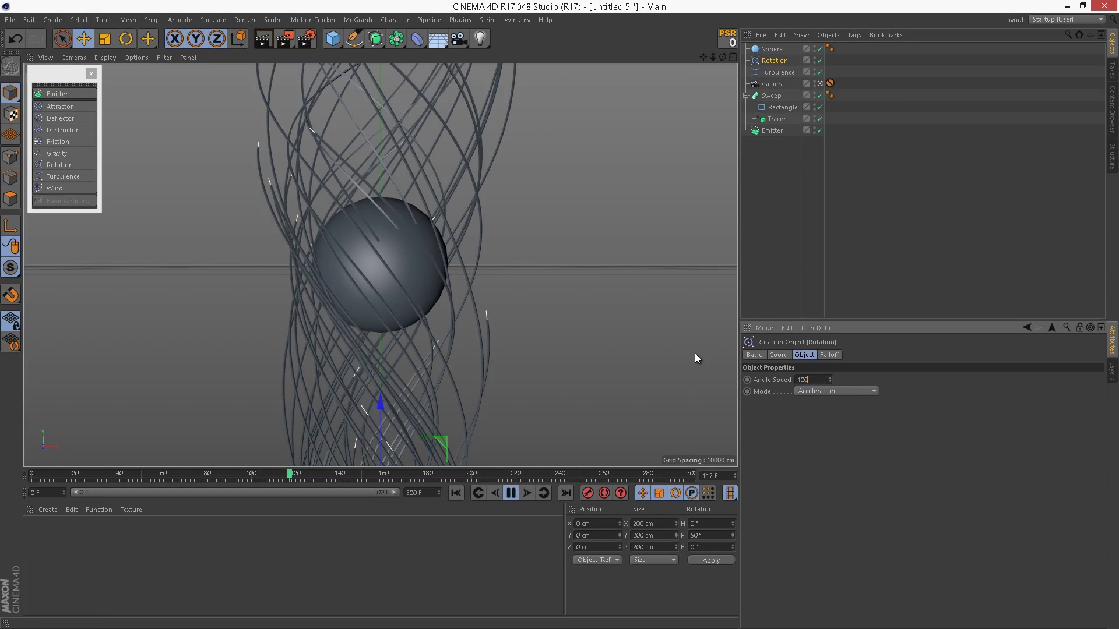
key("Return")
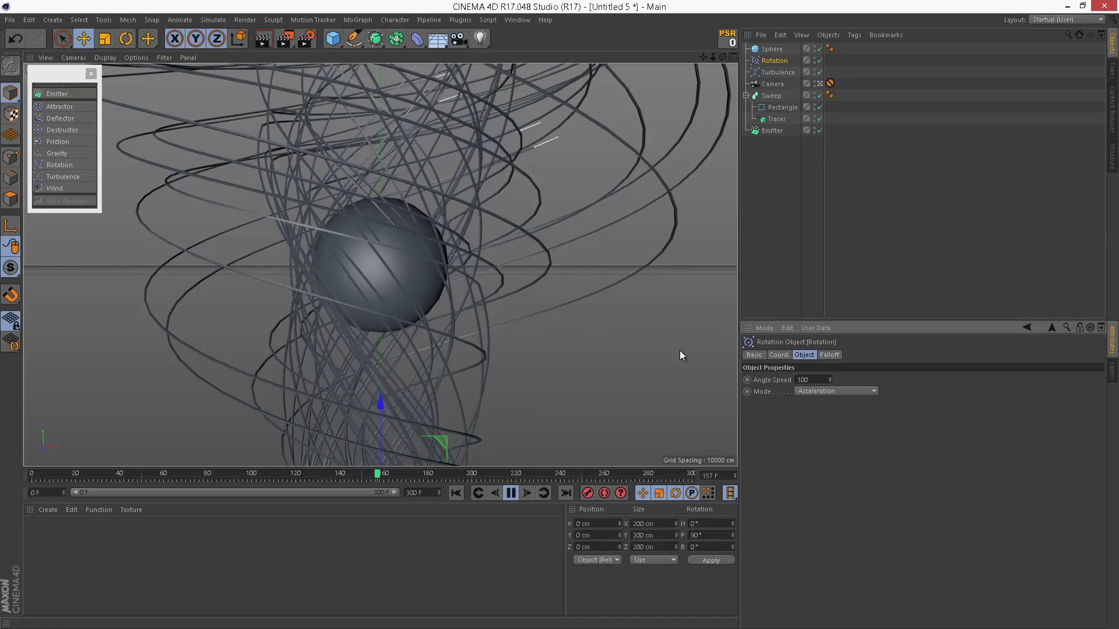
left_click(510, 493)
left_click(457, 493)
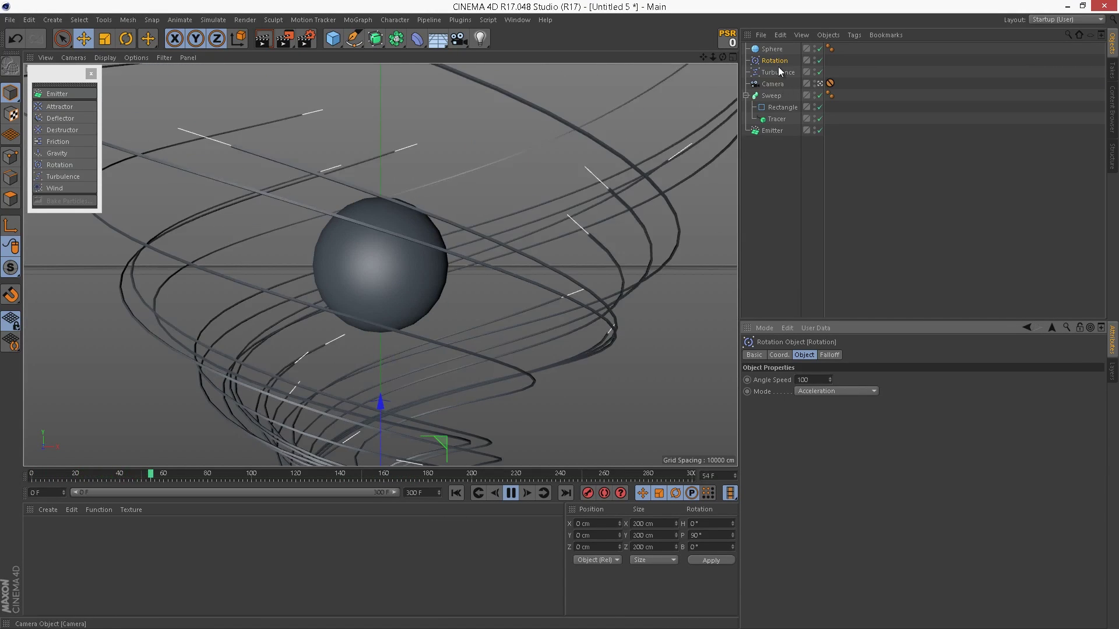
Set the Rotation modifier's angle speed to 50.
left_click_drag(814, 380, 761, 380)
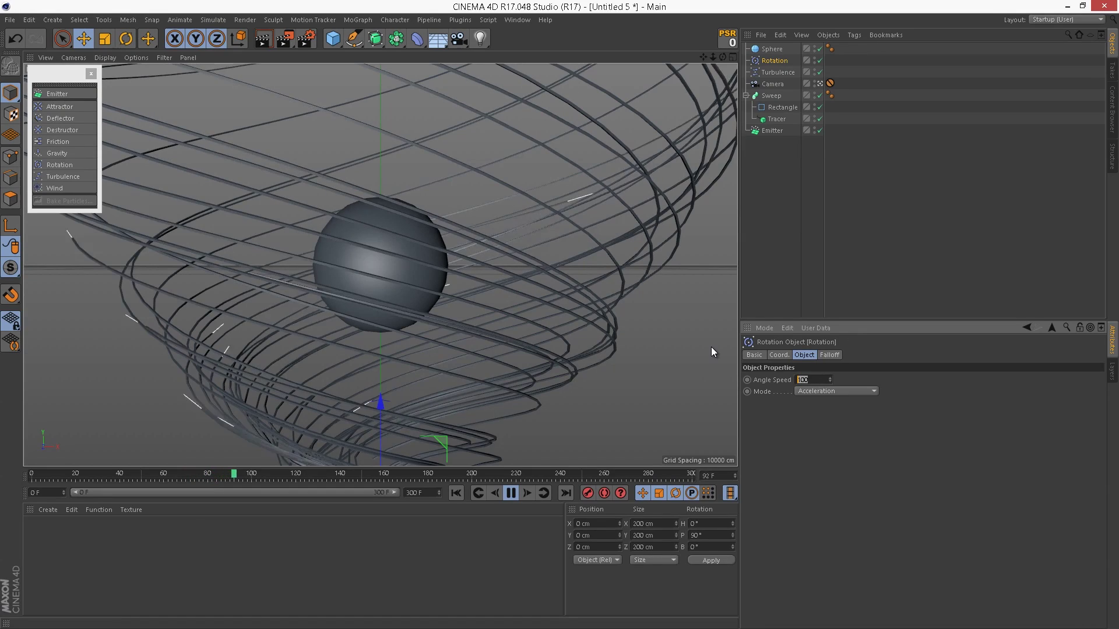
type("50")
key("Return")
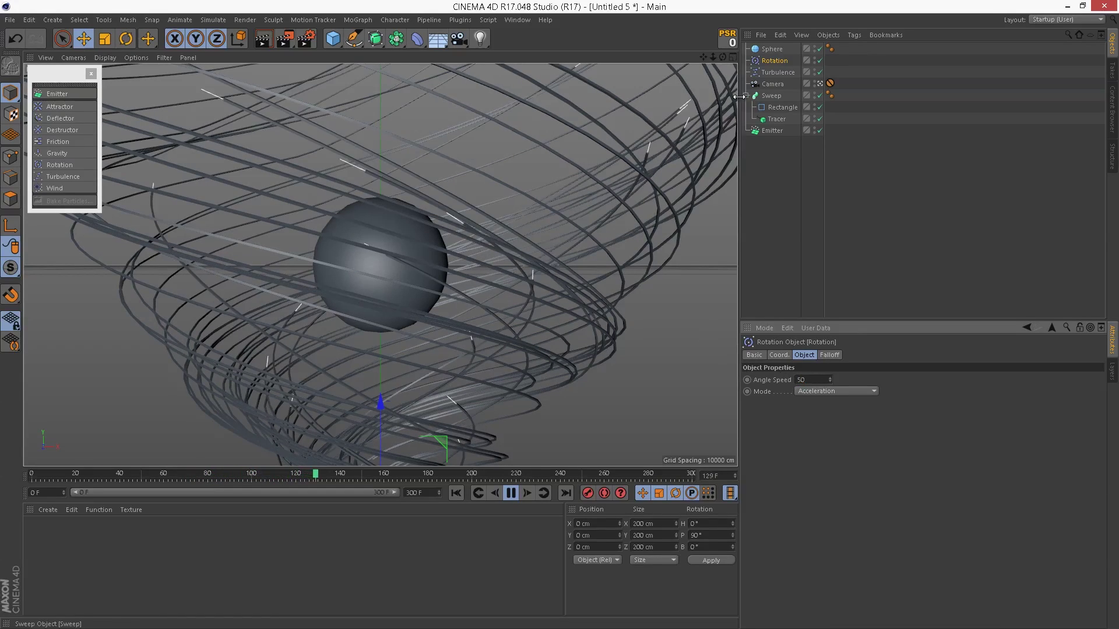
Scale the sphere up uniformly to a size of about 108 cm.
left_click(771, 49)
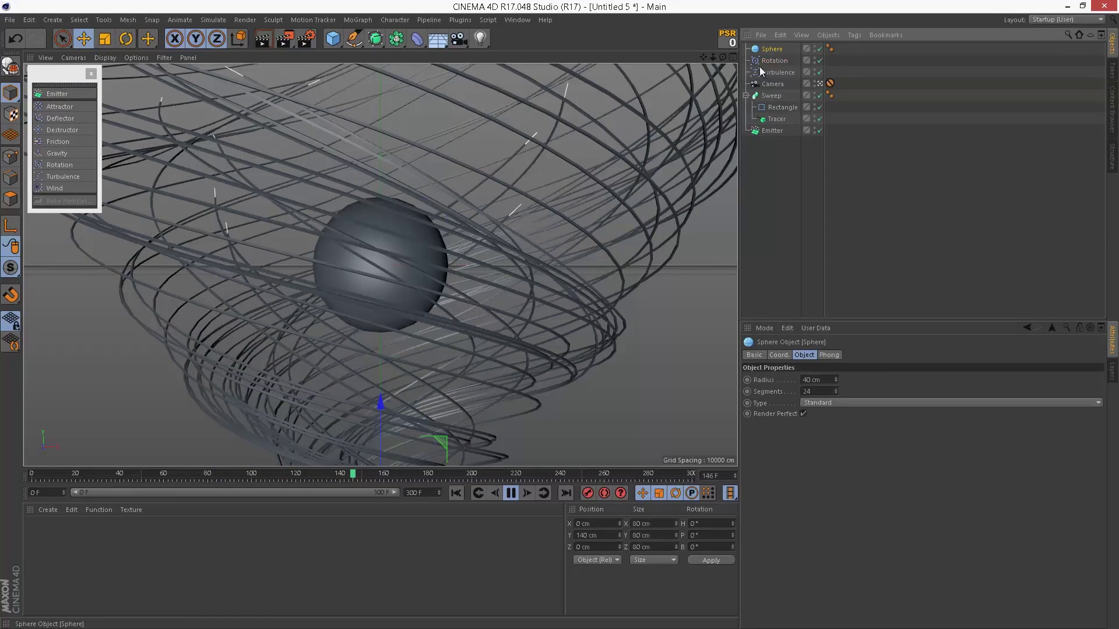
left_click(104, 40)
left_click_drag(523, 181, 613, 149)
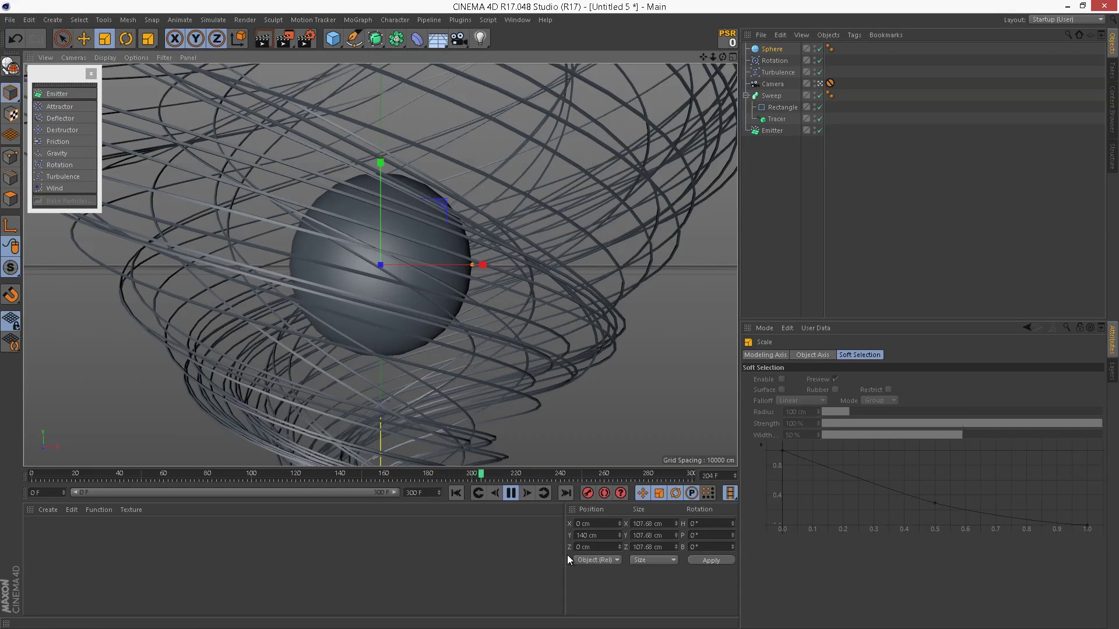
Replay the animation from the start, pause it at frame 72 and render a preview in the viewport.
left_click(456, 493)
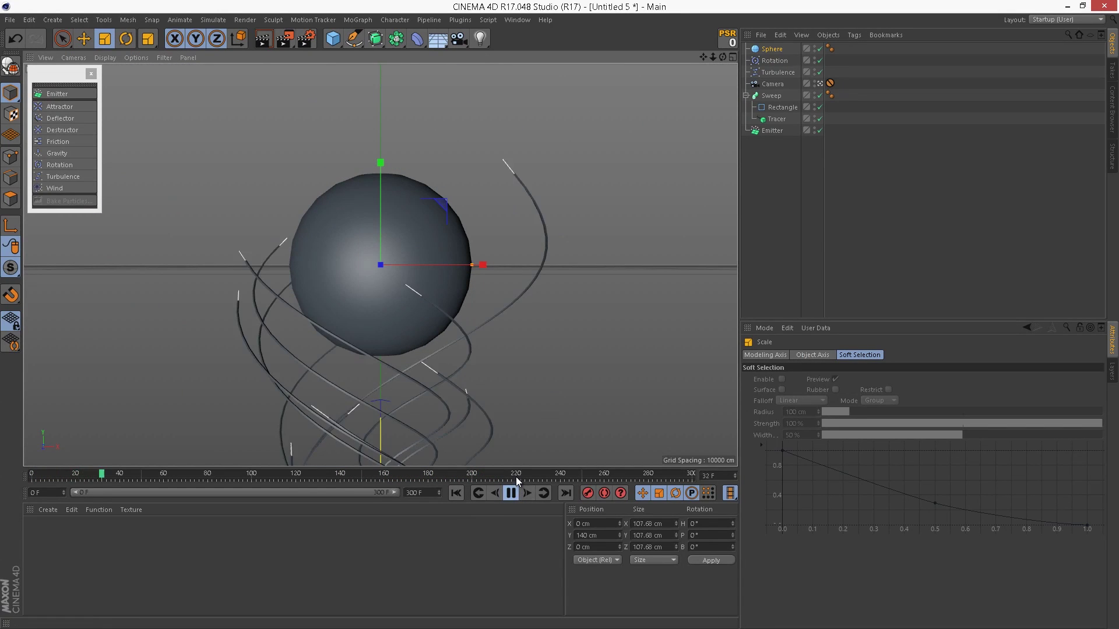
left_click(509, 493)
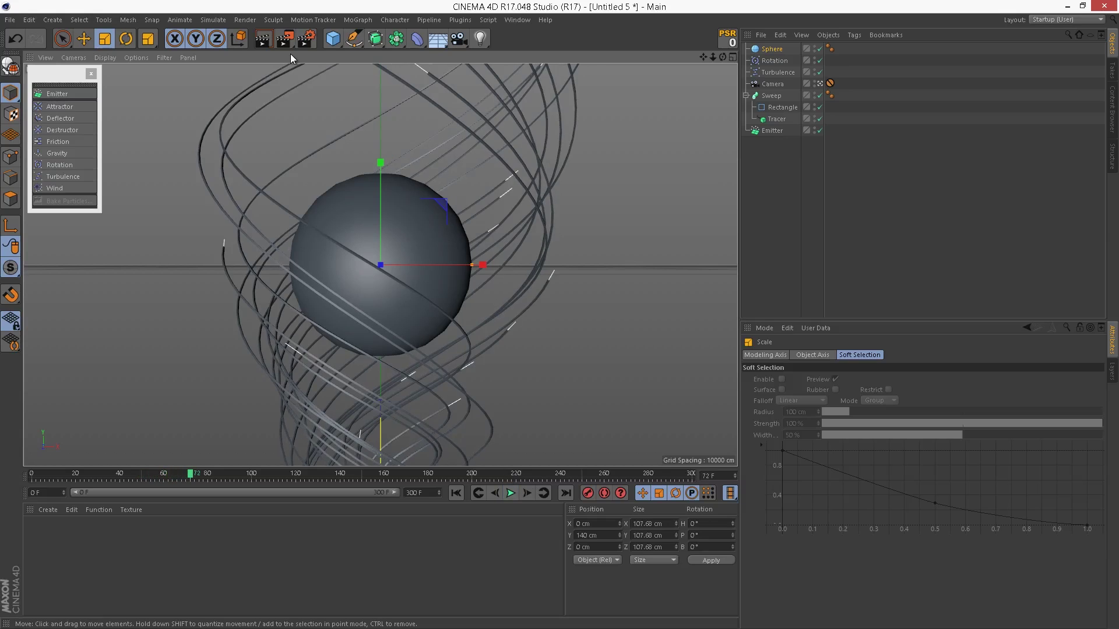
left_click(263, 38)
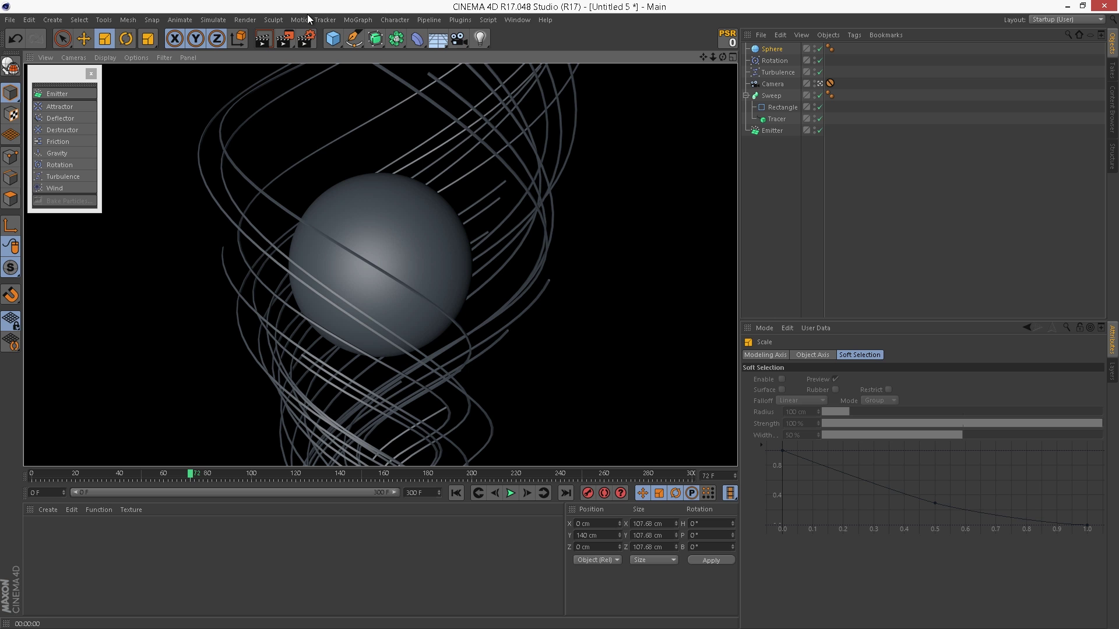
Add the Ambient Occlusion effect to the render settings and render the viewport again.
left_click(307, 38)
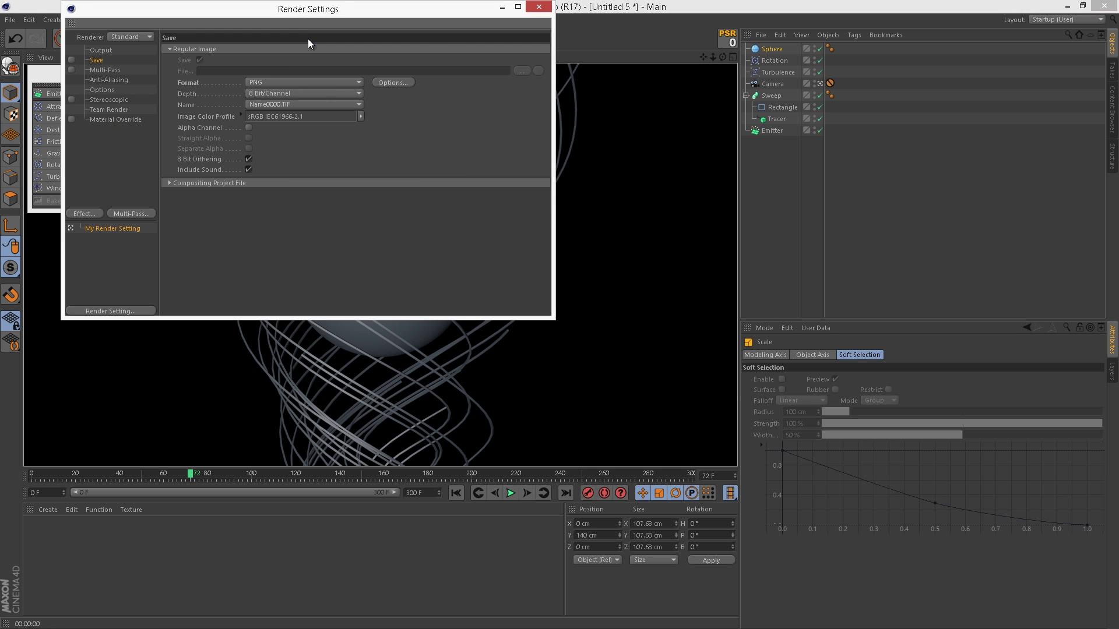
left_click(491, 280)
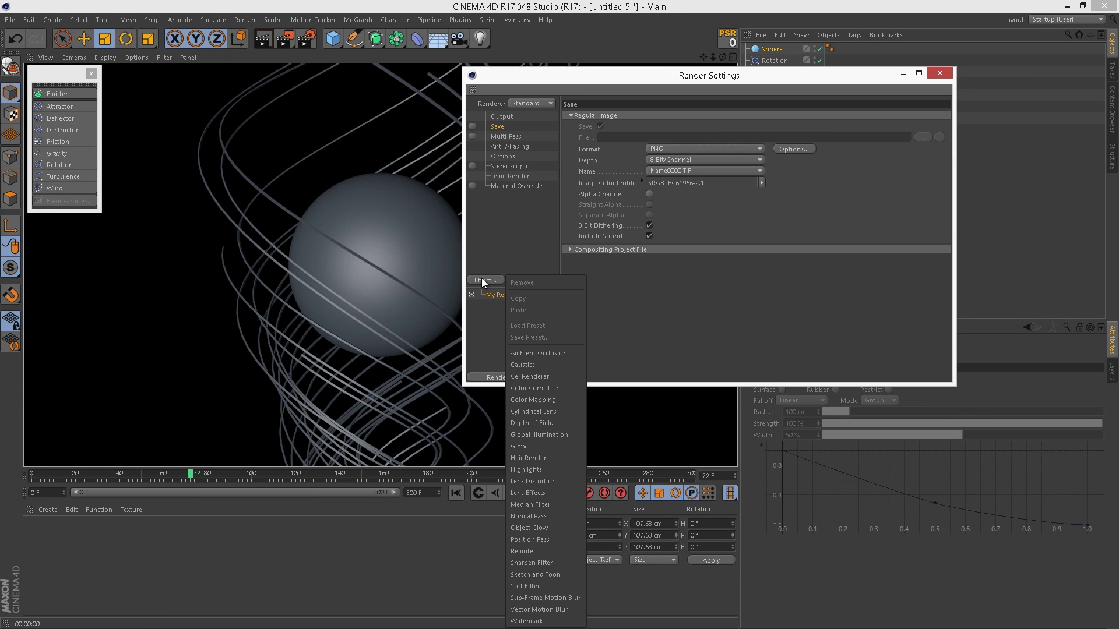
left_click(539, 350)
left_click_drag(508, 77, 601, 84)
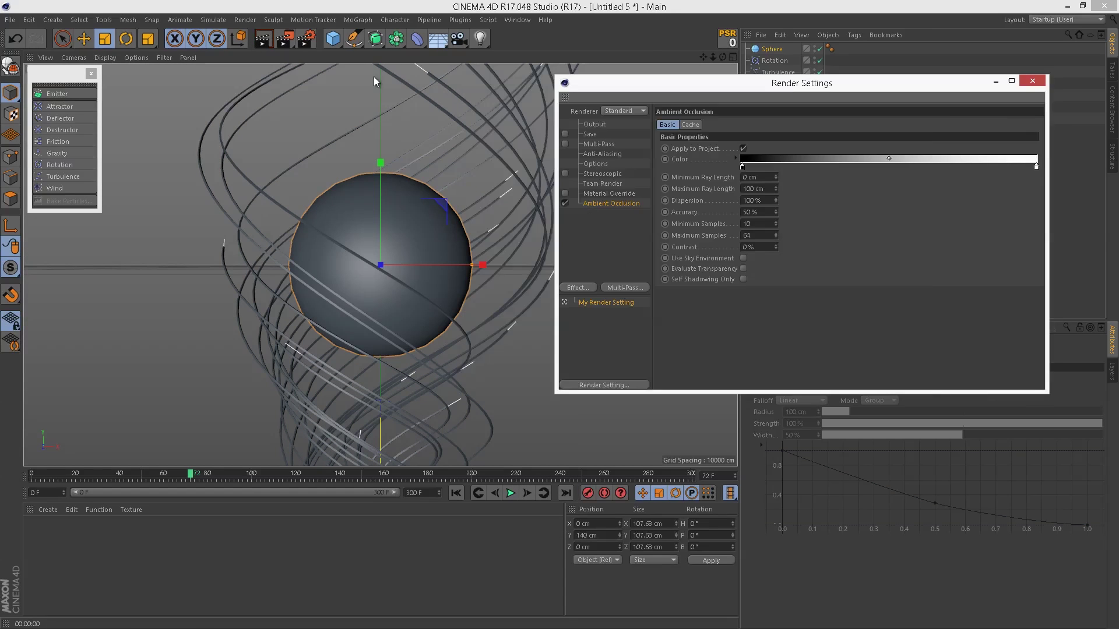
left_click(262, 42)
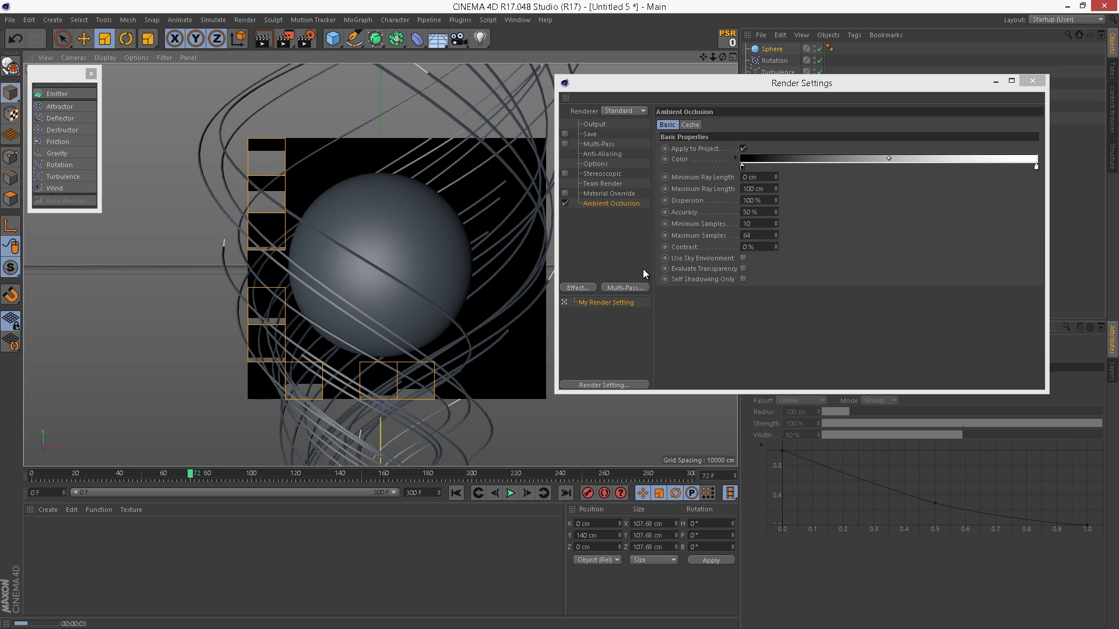
left_click(609, 232)
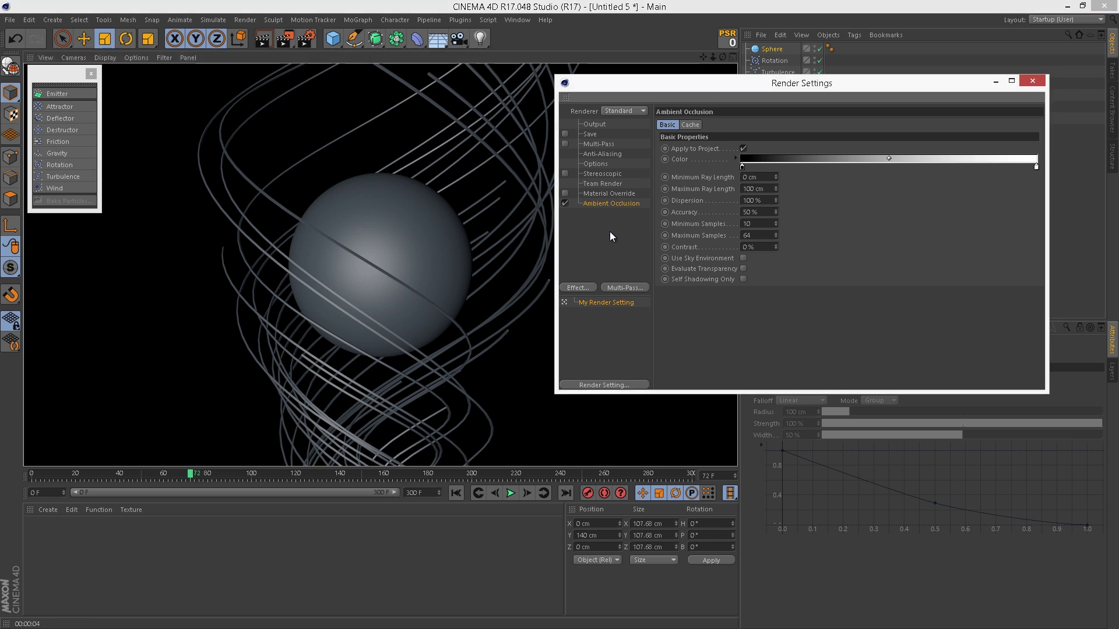
Add the Global Illumination effect, close the render settings and deselect the sphere.
left_click(578, 287)
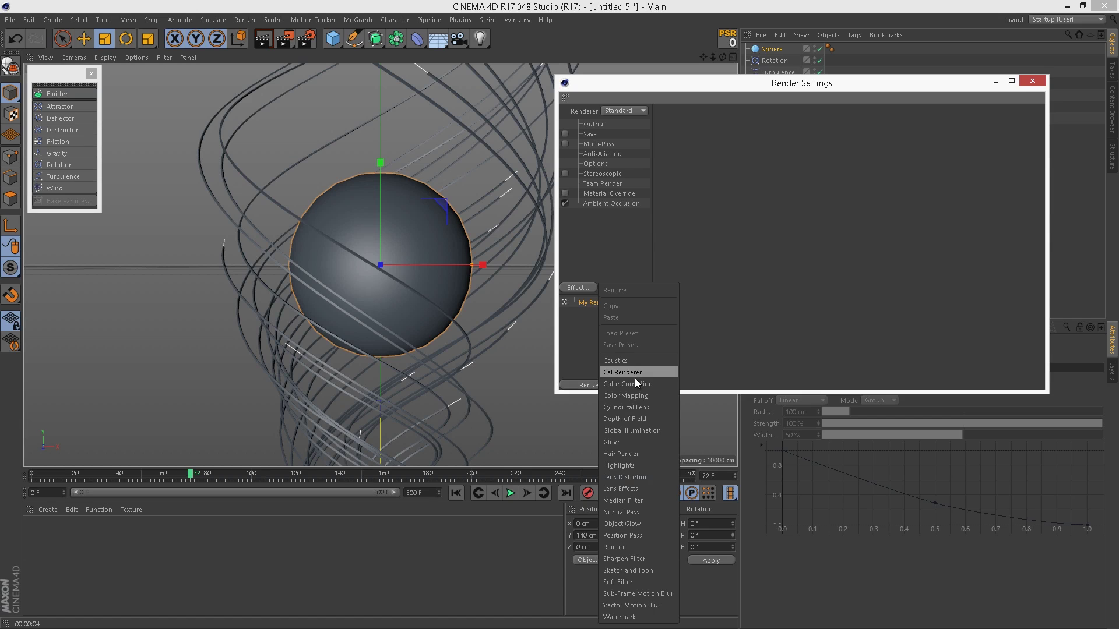
left_click(649, 431)
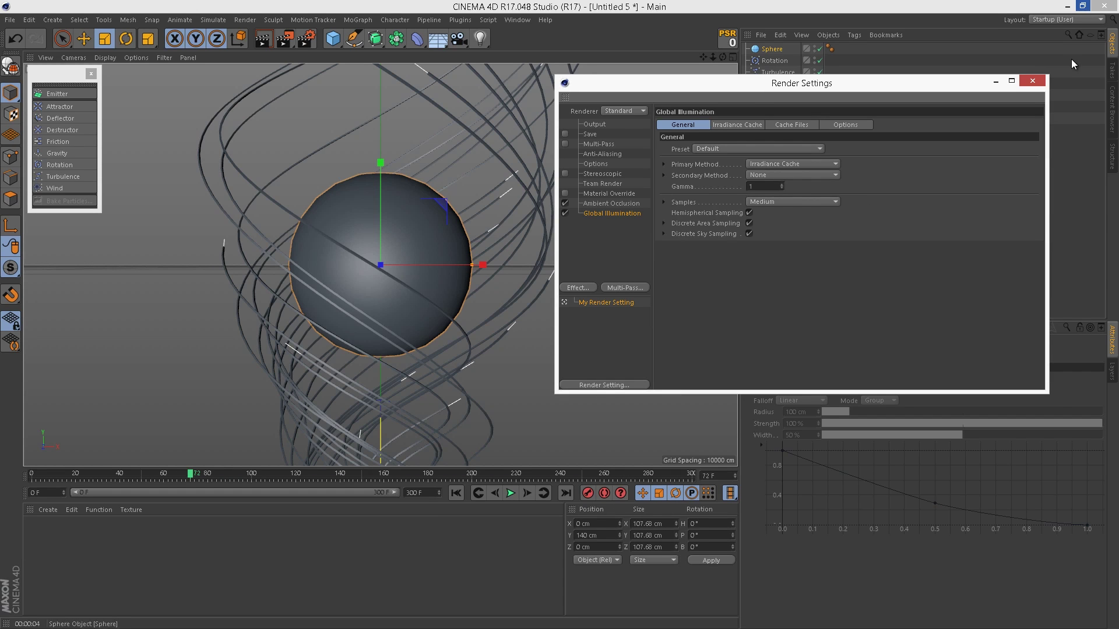
left_click(1041, 80)
left_click(901, 180)
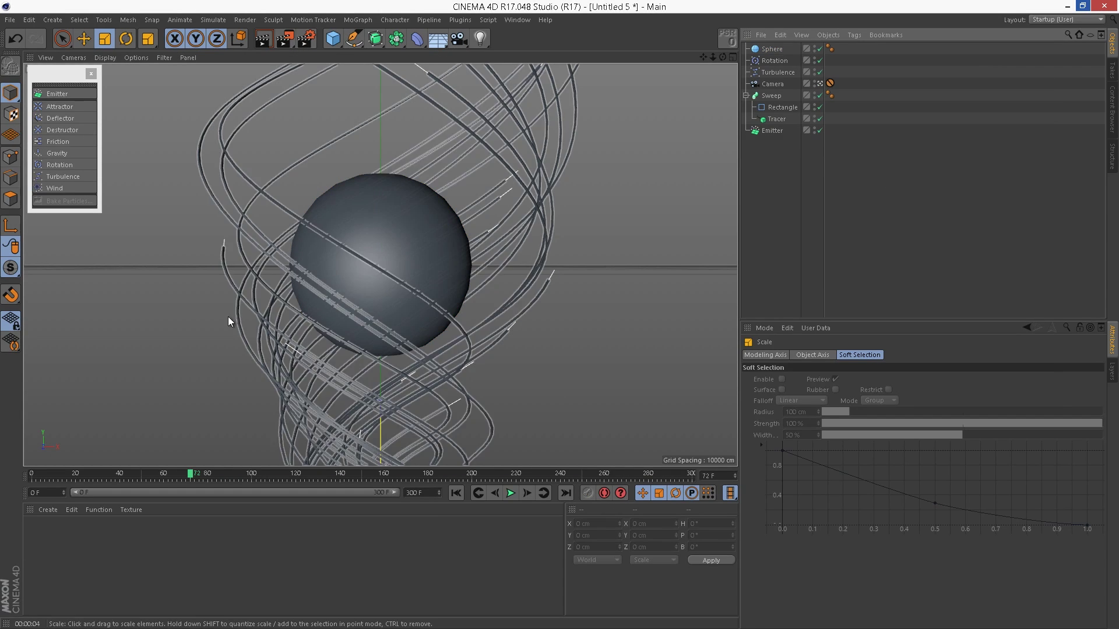
Create a new material and apply it to the Sweep.
double_click(67, 549)
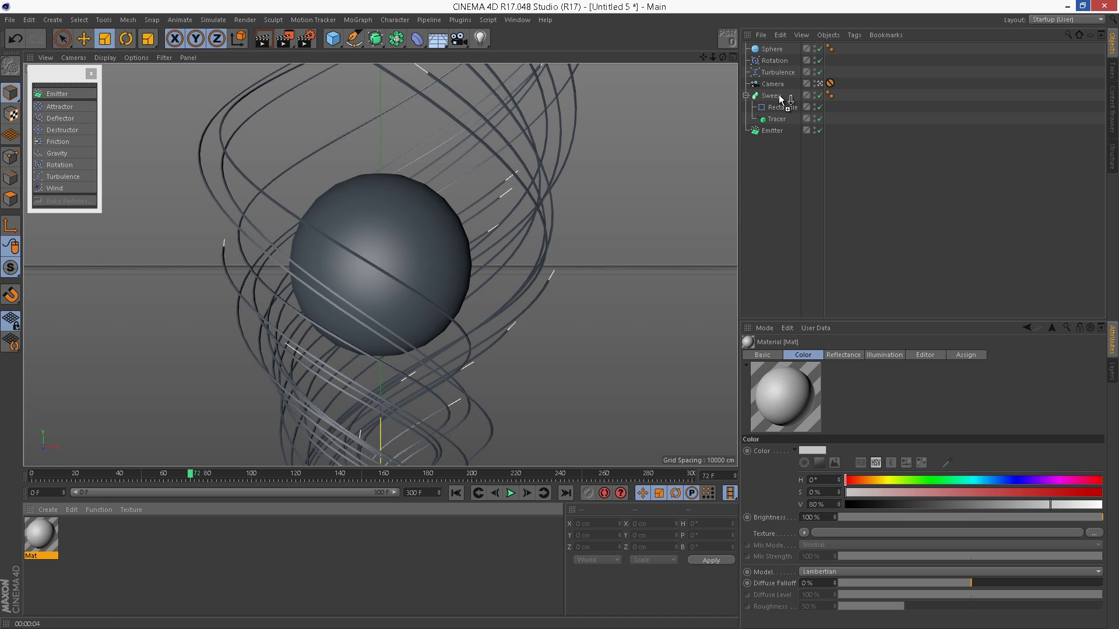
left_click_drag(781, 97, 779, 97)
Enable luminance on the Sweep's material with 75% brightness and a turquoise colour of hue 169° and saturation 100%.
left_click(37, 539)
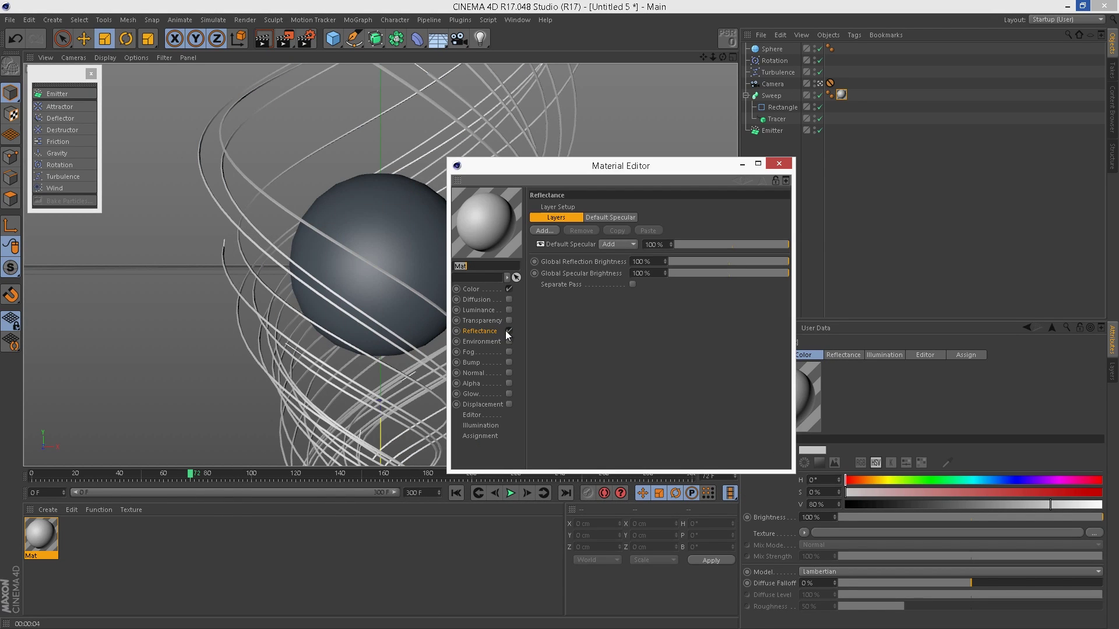
left_click(509, 310)
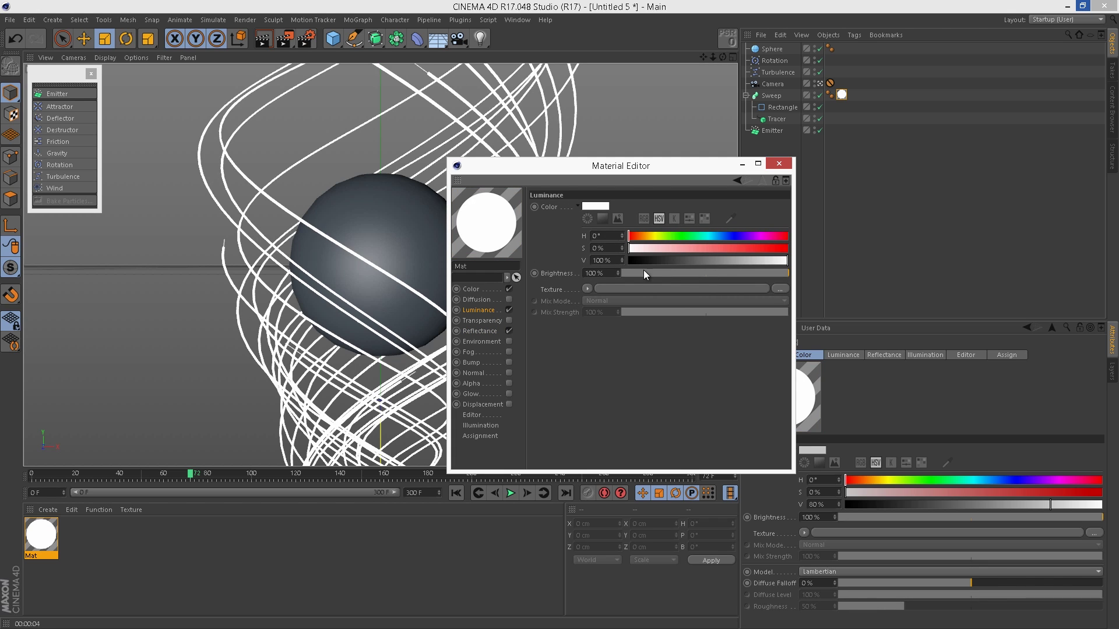
type("75")
key("Return")
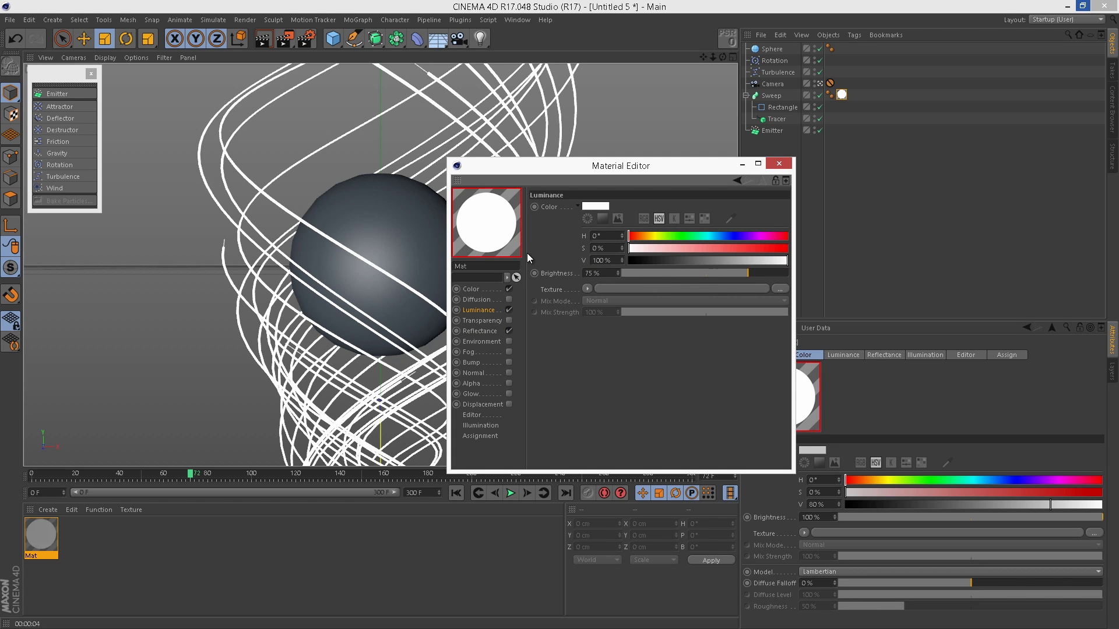
left_click(708, 237)
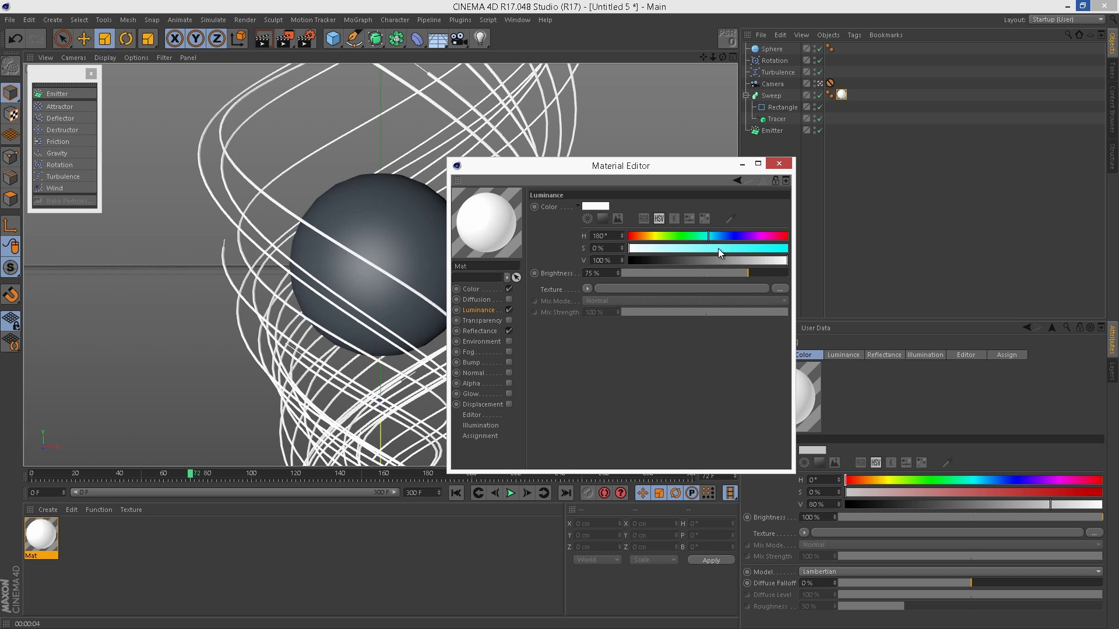
left_click(646, 237)
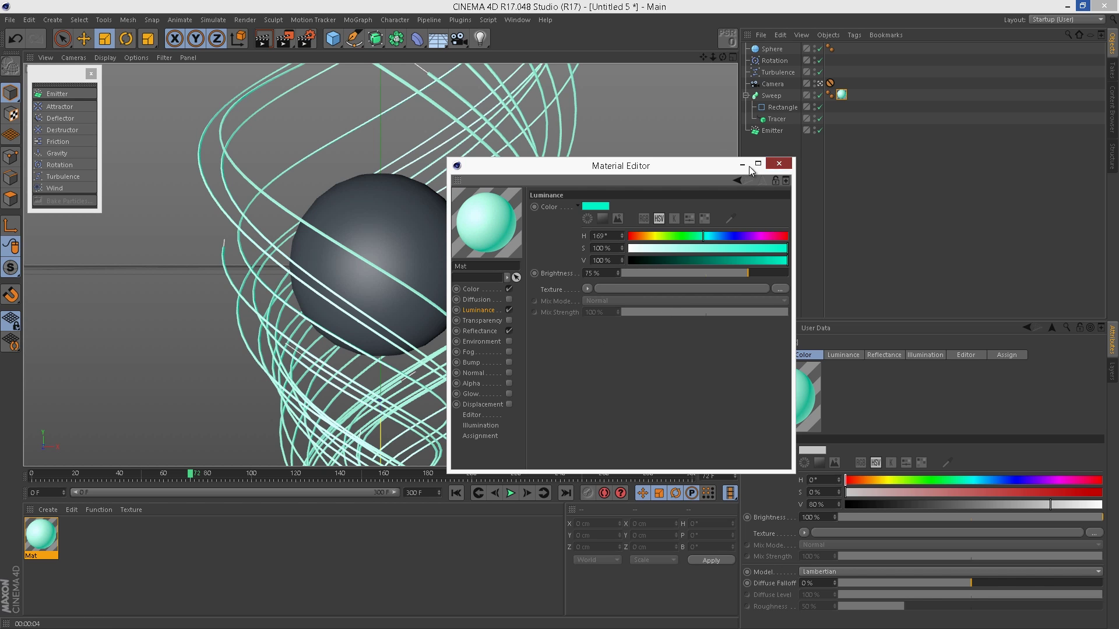
left_click(779, 164)
Create a second material and apply it to the Sphere.
double_click(111, 552)
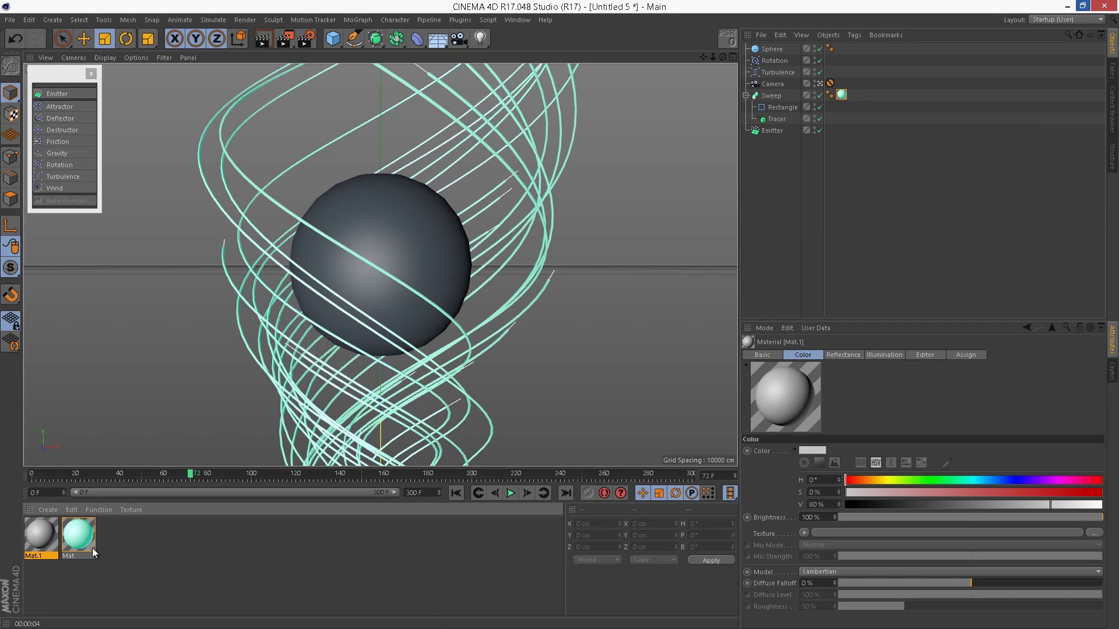
left_click_drag(32, 532, 777, 50)
Change the Sphere material's default specular layer to Ward with 56% specular strength, and render the view.
left_click(41, 537)
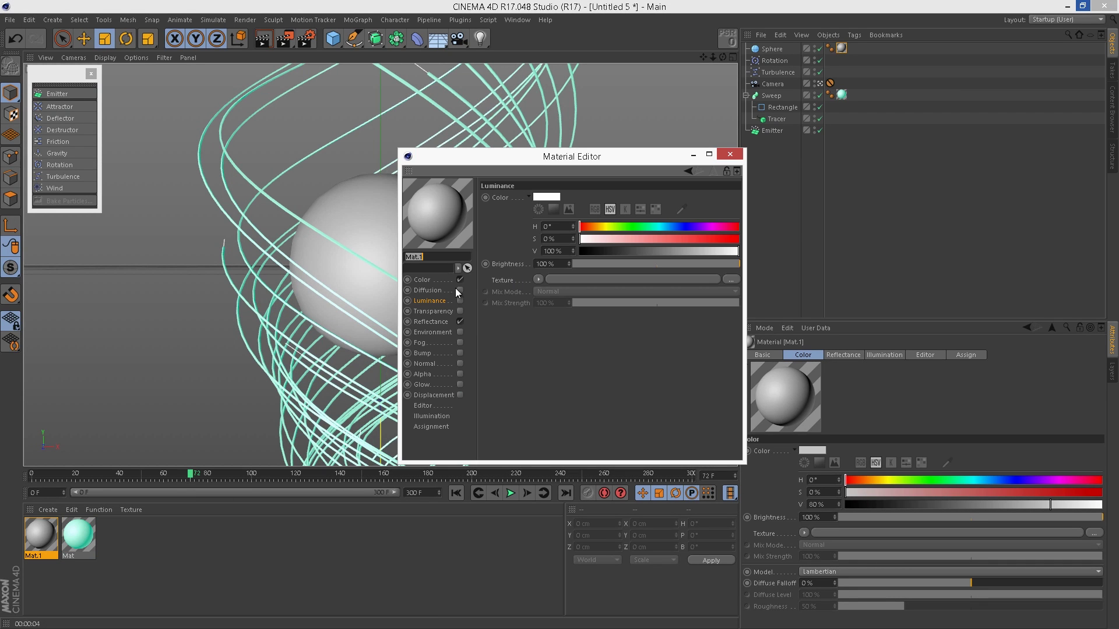
left_click(446, 321)
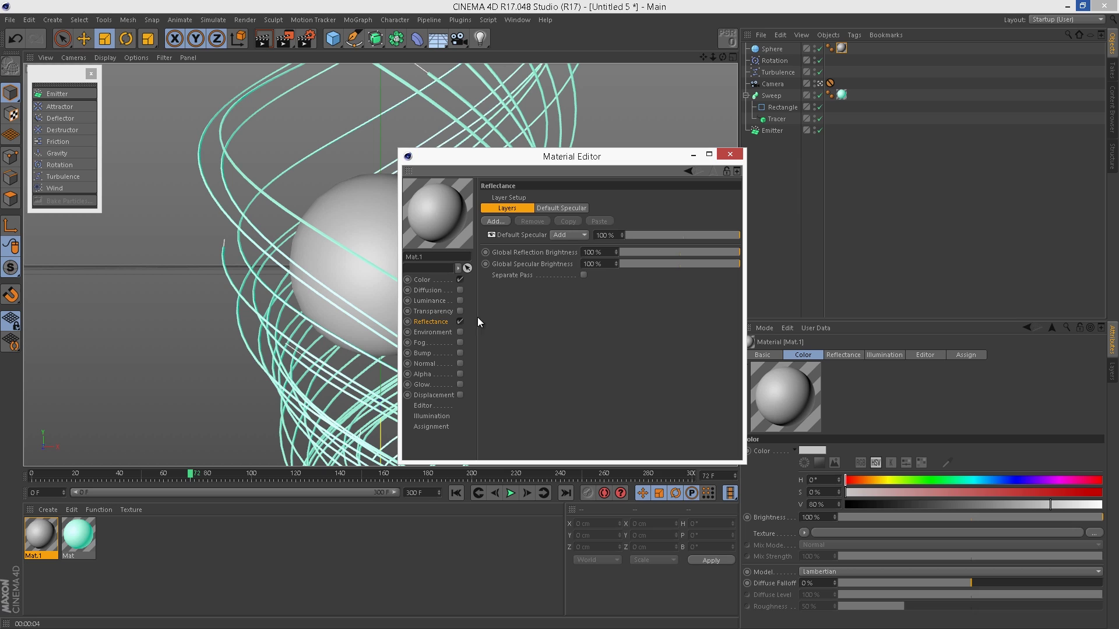
left_click(555, 208)
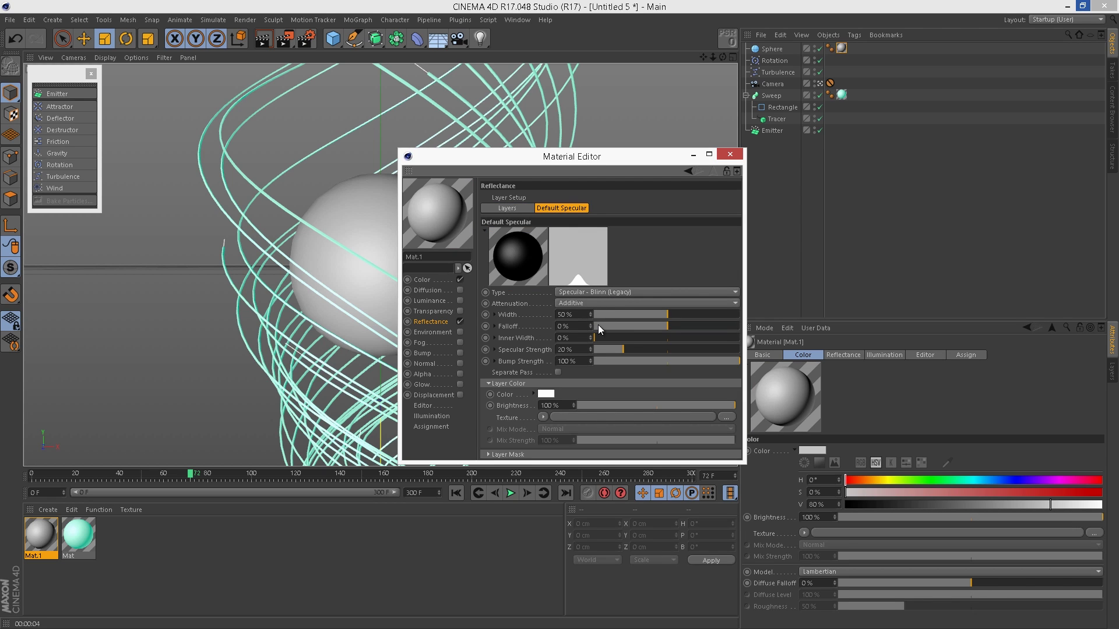
left_click(615, 291)
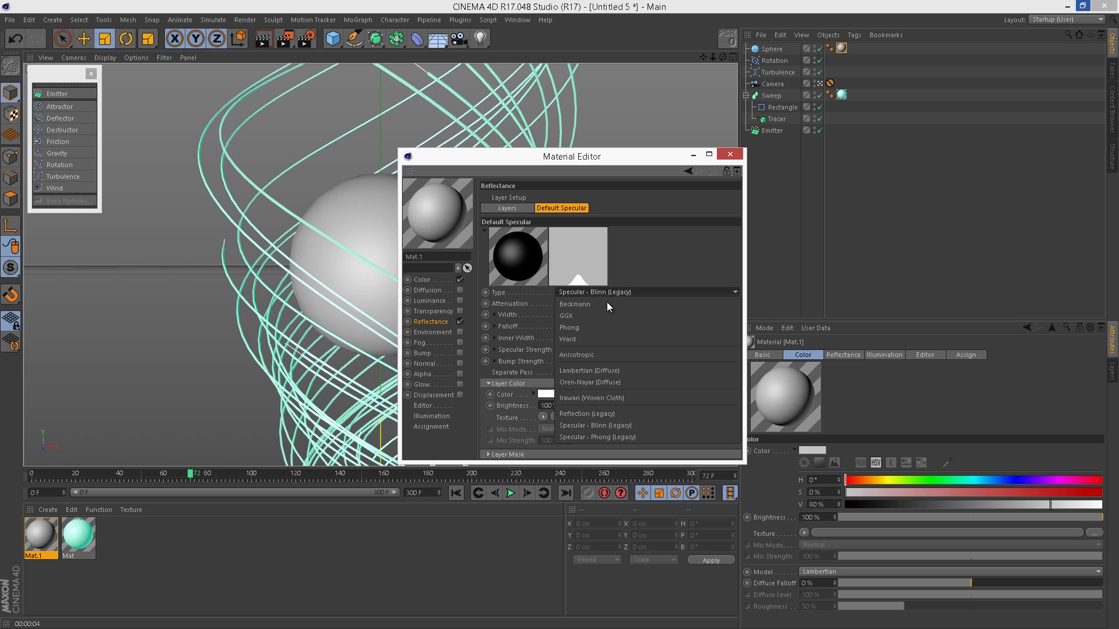
left_click(592, 339)
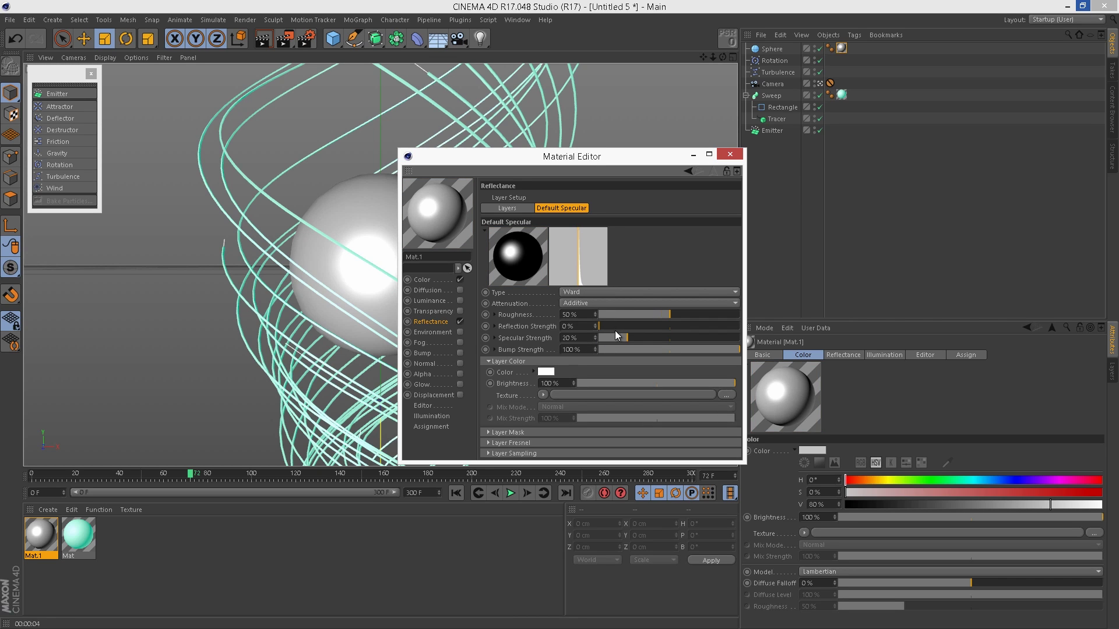
left_click_drag(629, 336, 677, 337)
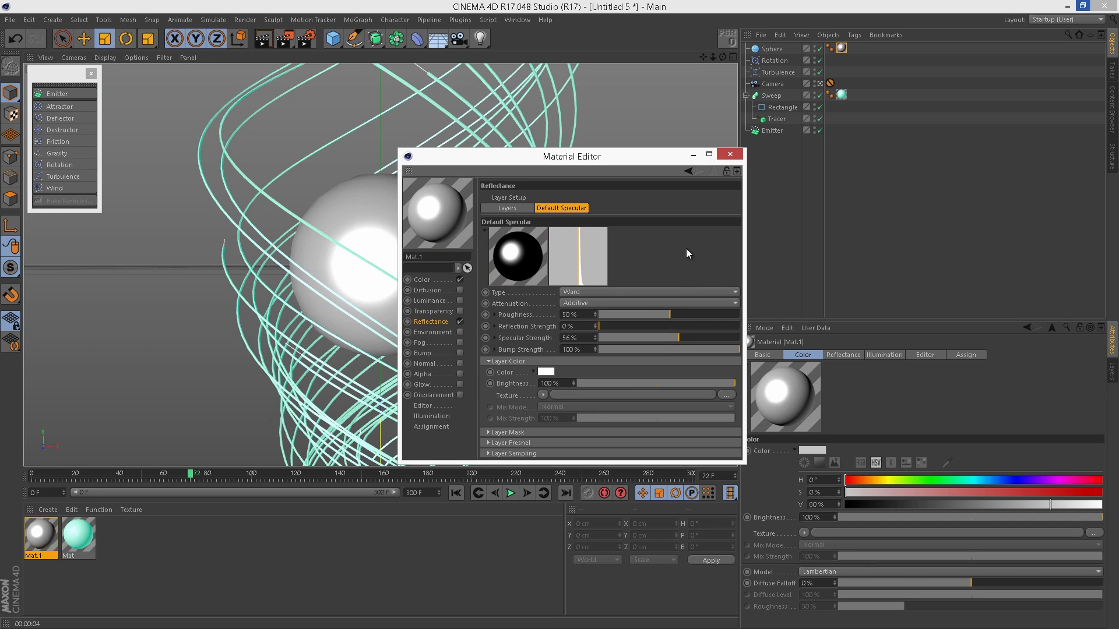
left_click(729, 154)
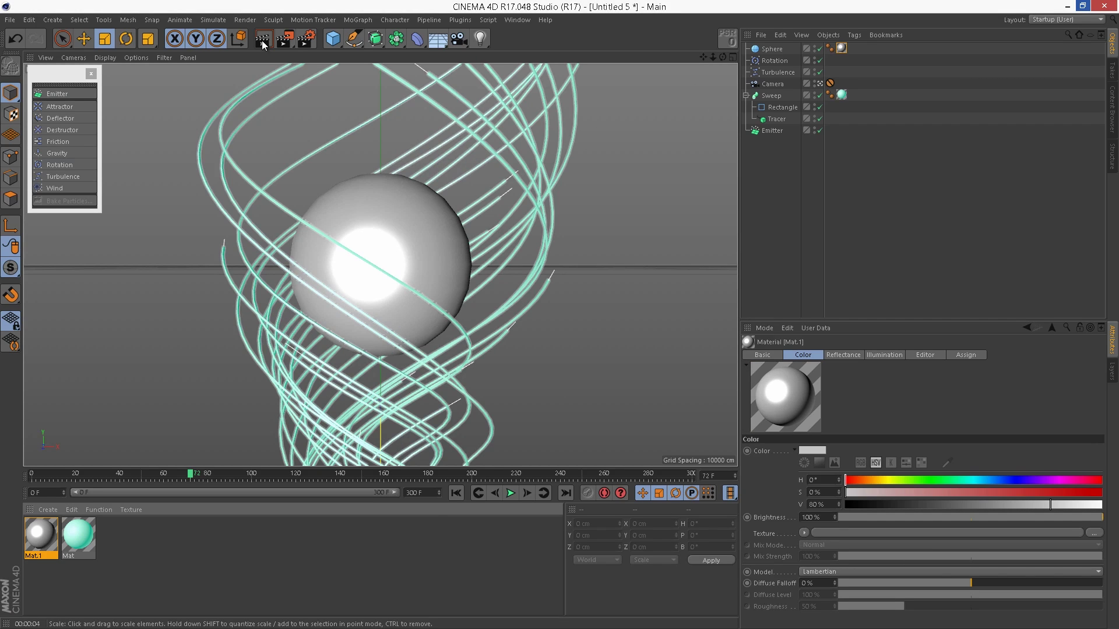
left_click(263, 38)
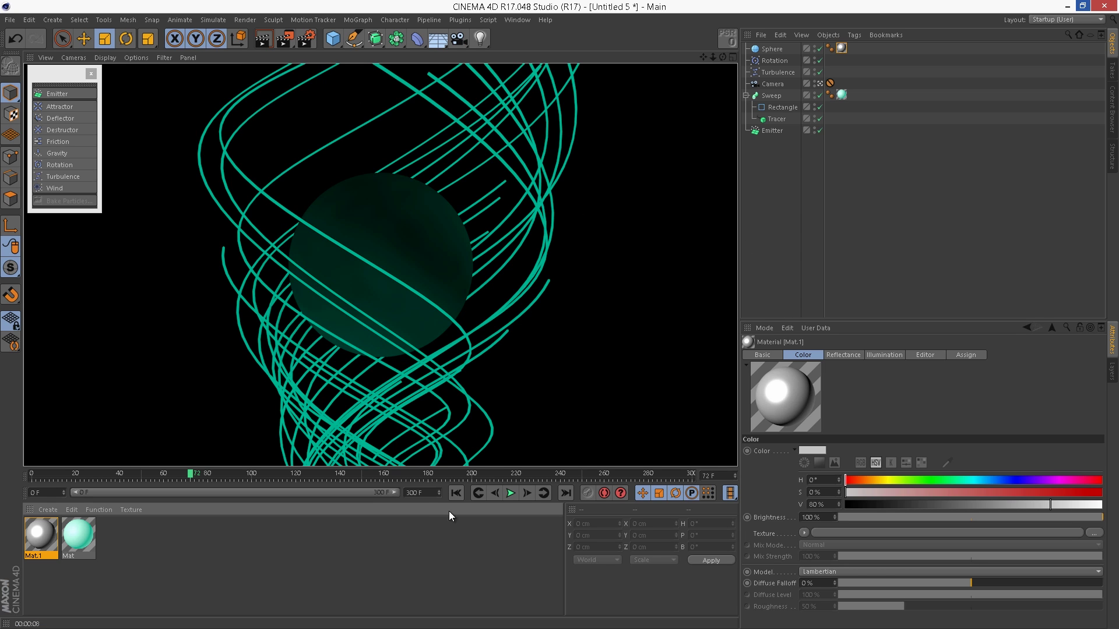
Set the Sweep's end scale to 0% so the trails taper, and render the view.
left_click(803, 128)
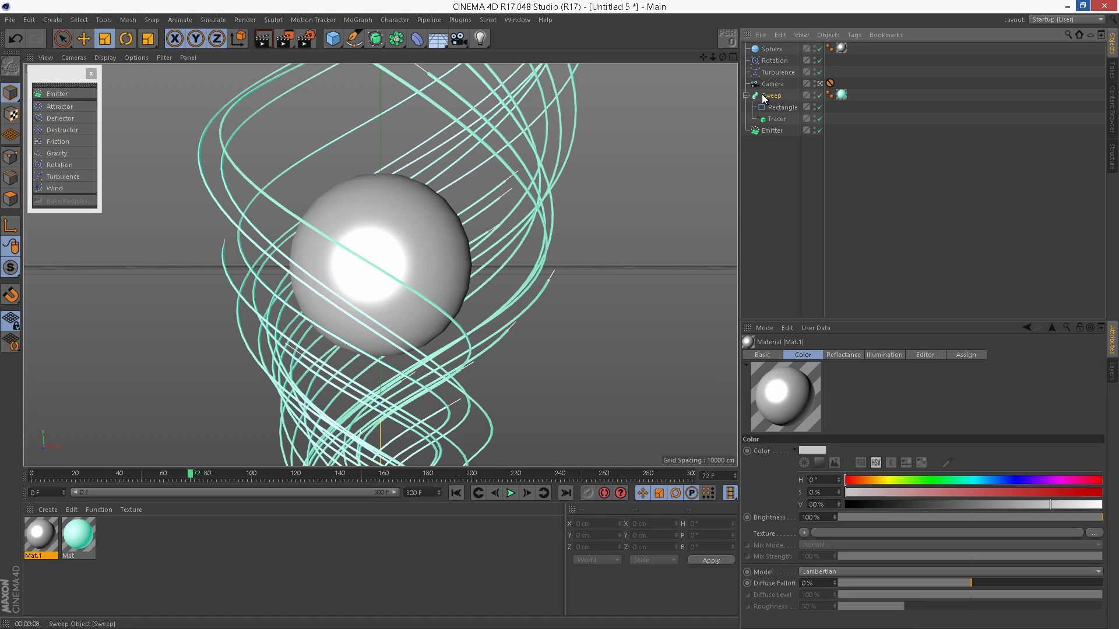
left_click(765, 95)
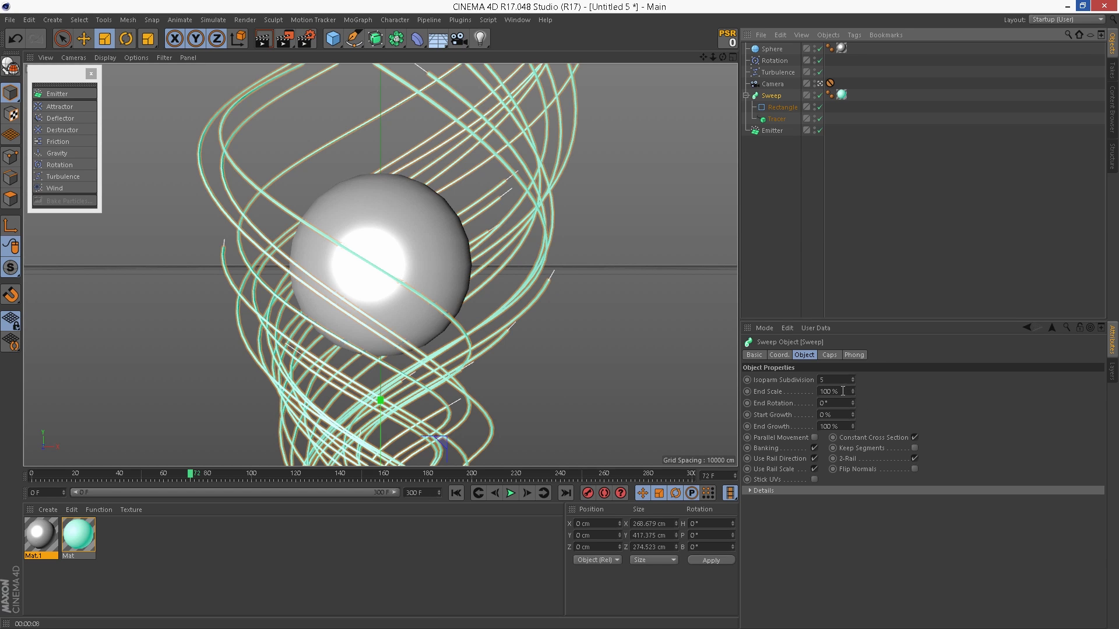
left_click_drag(842, 391, 761, 368)
type("0")
key("Return")
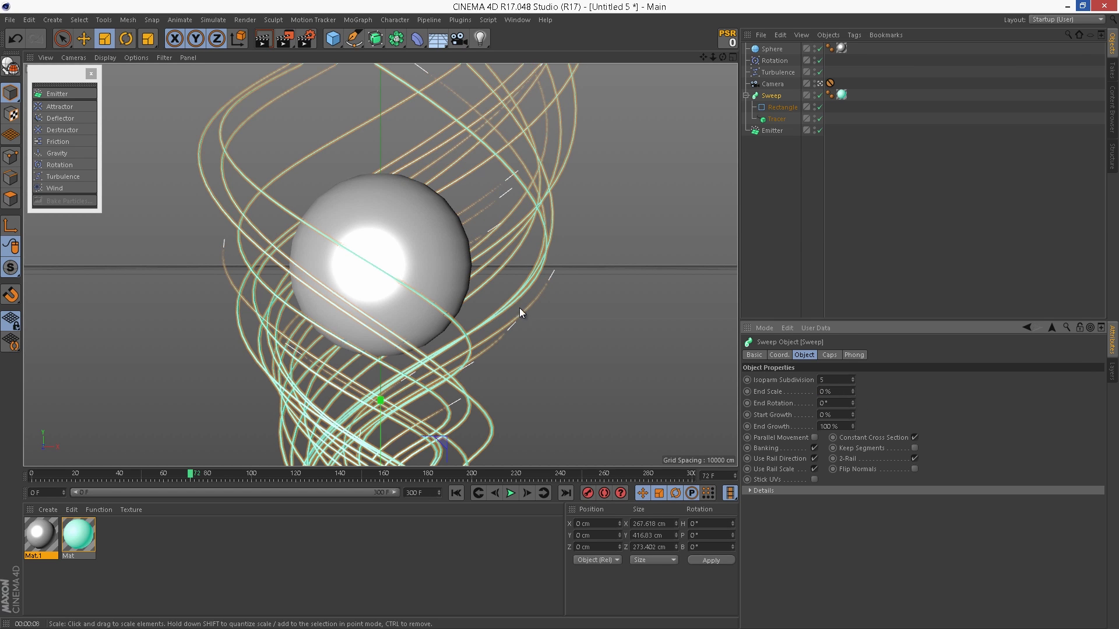
left_click(263, 39)
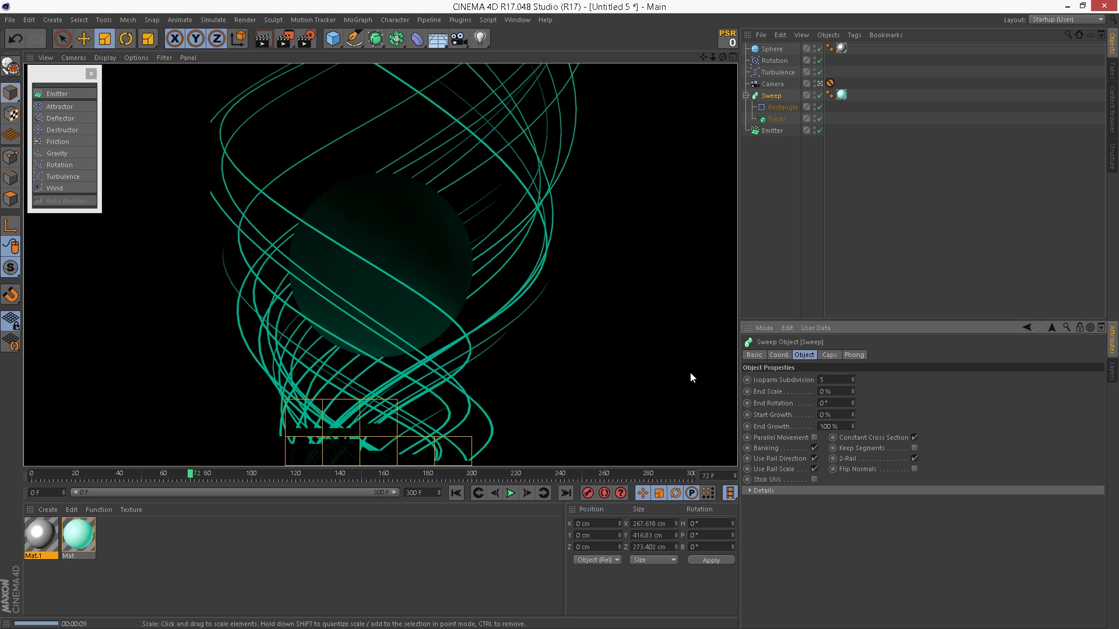
Set the Sphere material's reflection strength to 33% and specular strength to 63%, and render the view.
left_click(43, 534)
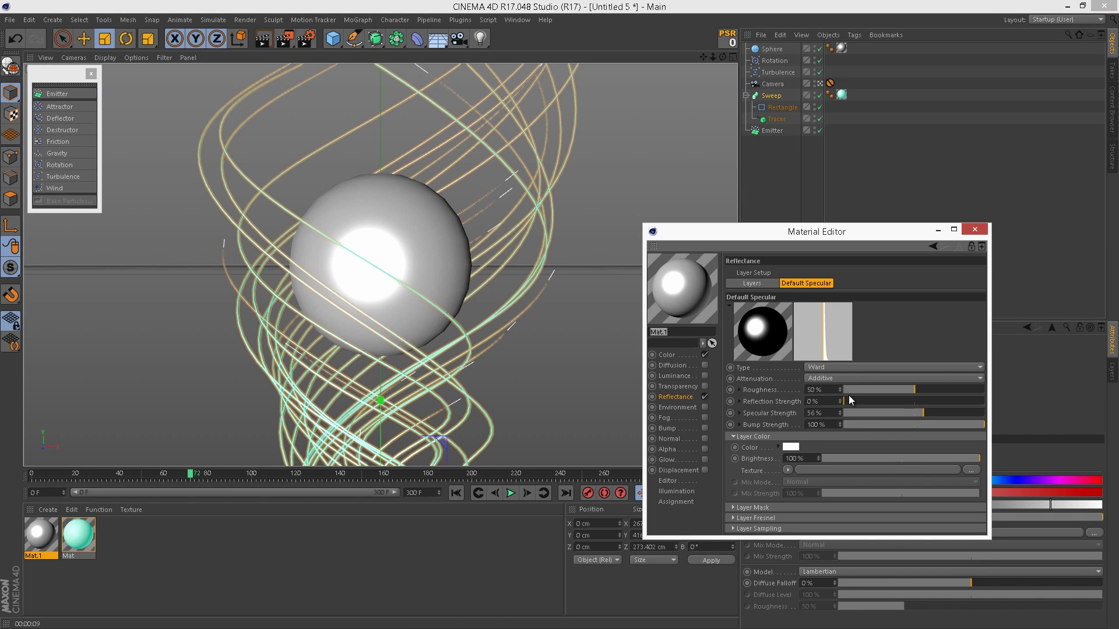
left_click_drag(863, 401, 891, 402)
left_click(933, 412)
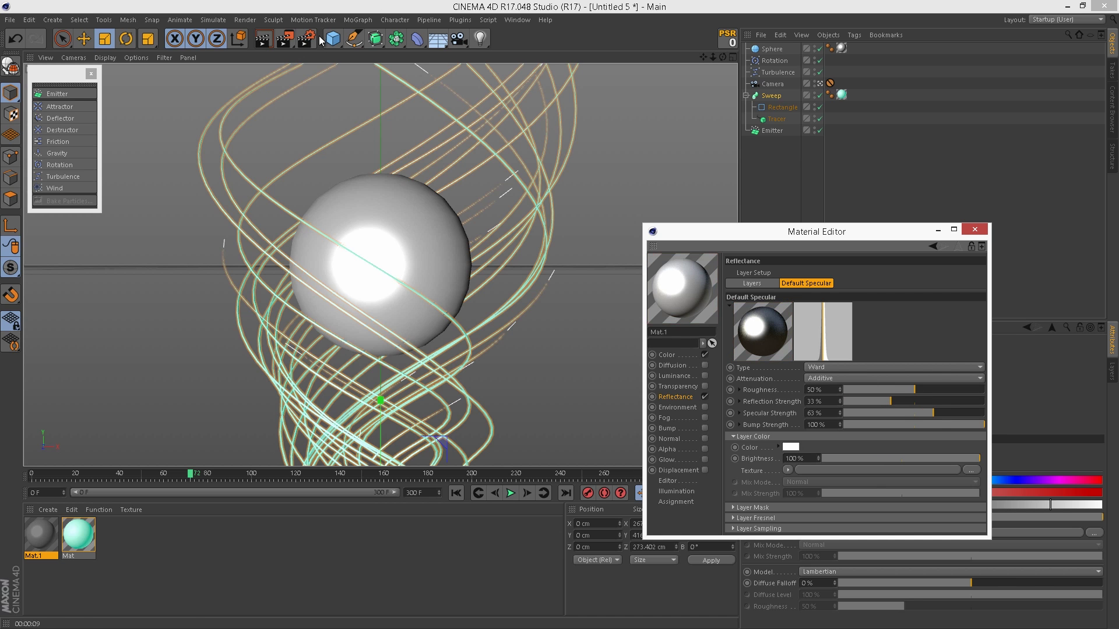
left_click(263, 45)
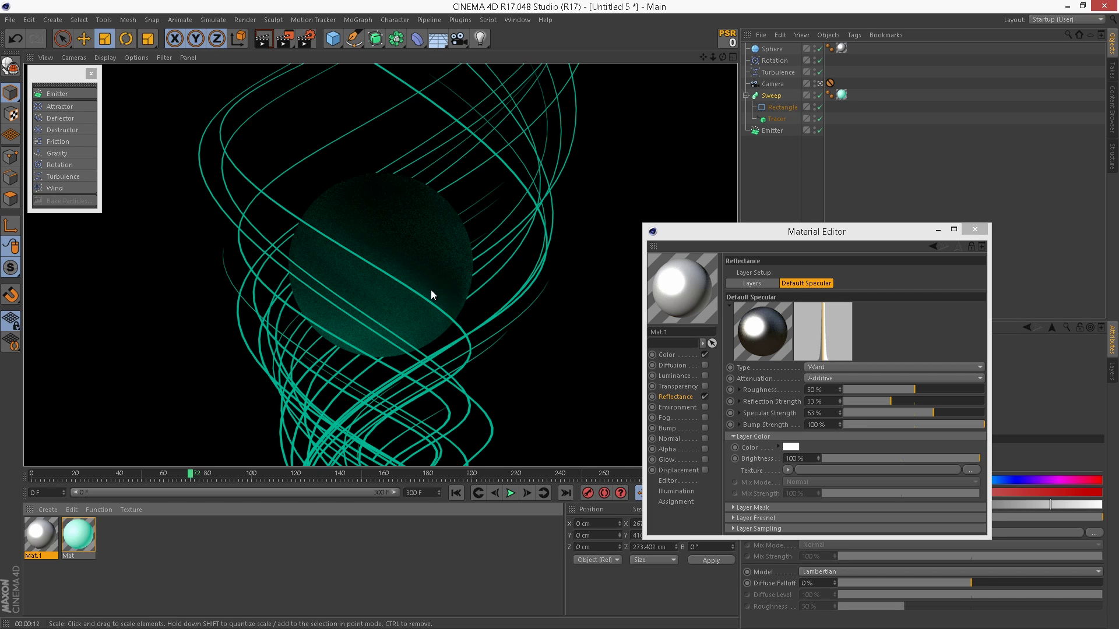
Close the material editor and play the animation from the first frame.
left_click(980, 229)
left_click(461, 494)
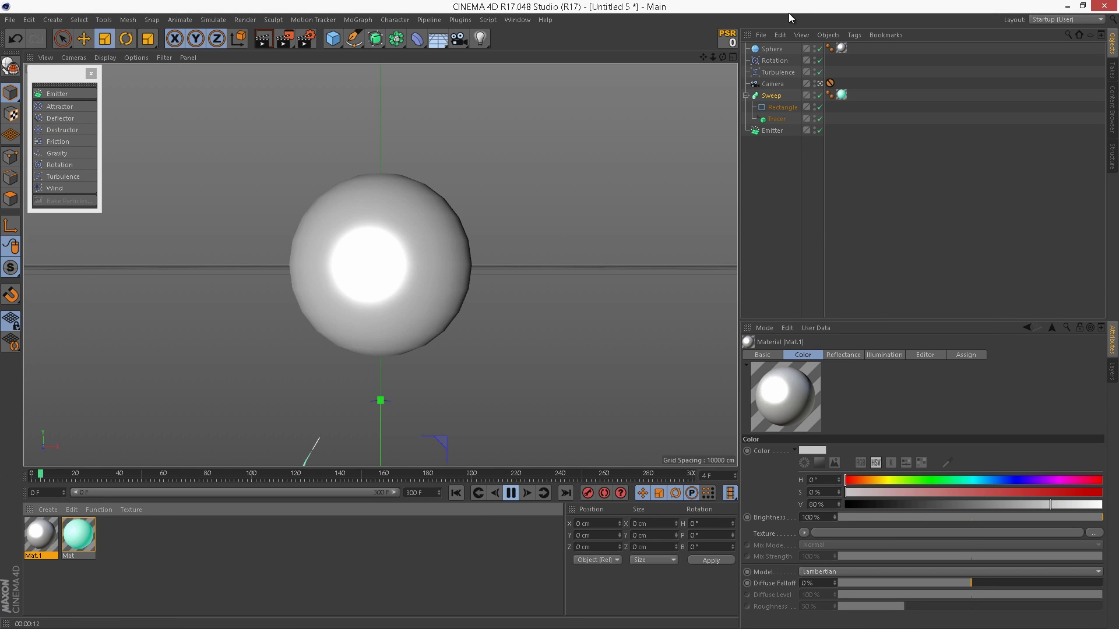